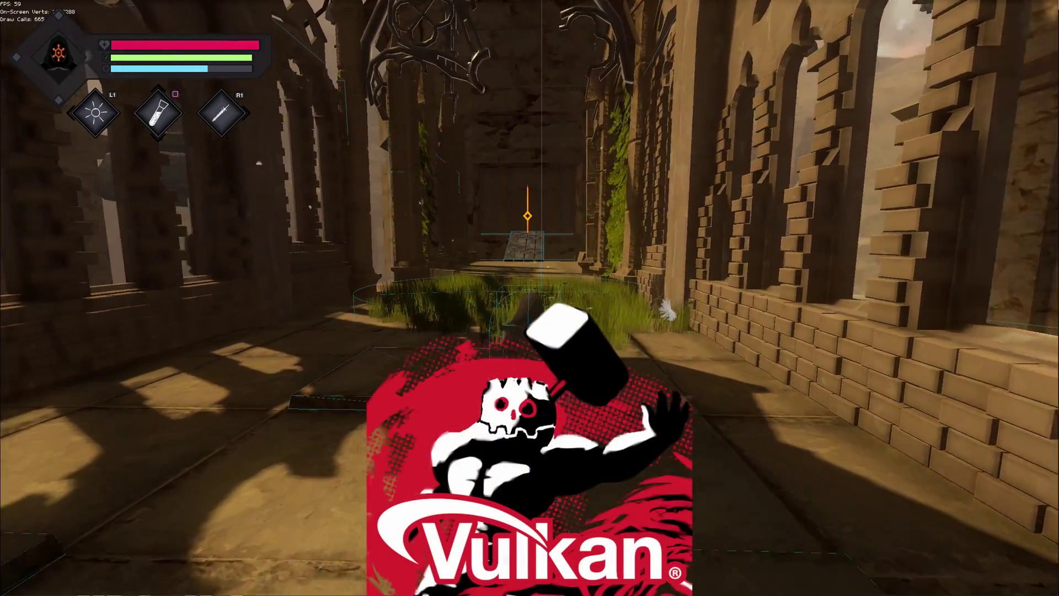
Run the character forward down the corridor at the end of the gameplay intro.
{"action": "key", "text": "w"}
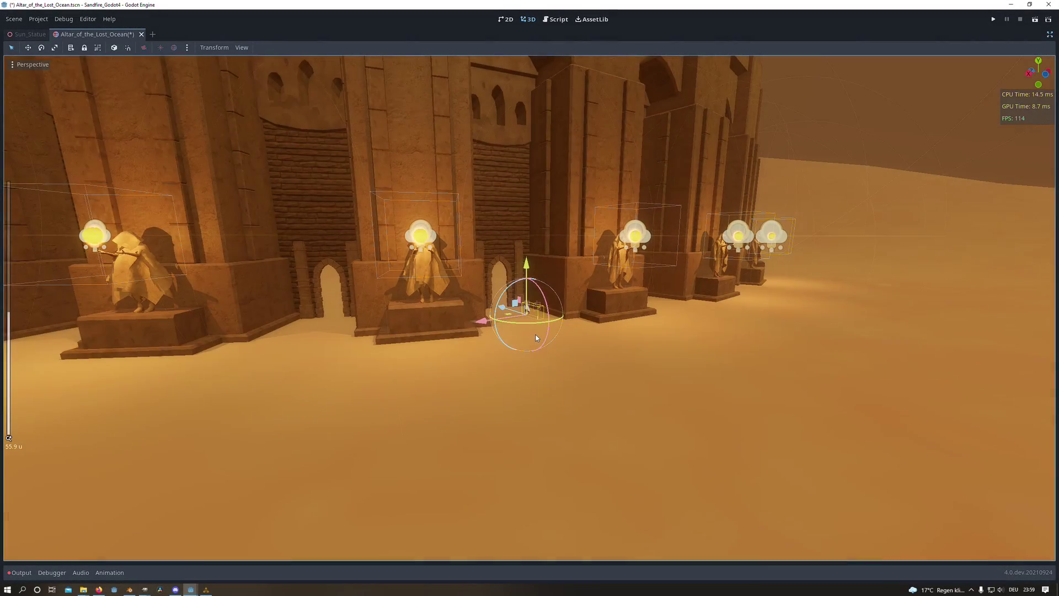
Pull the view back, try sinking rock17 into the sand, then cancel the move.
{"action": "middle_click_drag", "start_coordinate": [533, 335], "coordinate": [508, 359]}
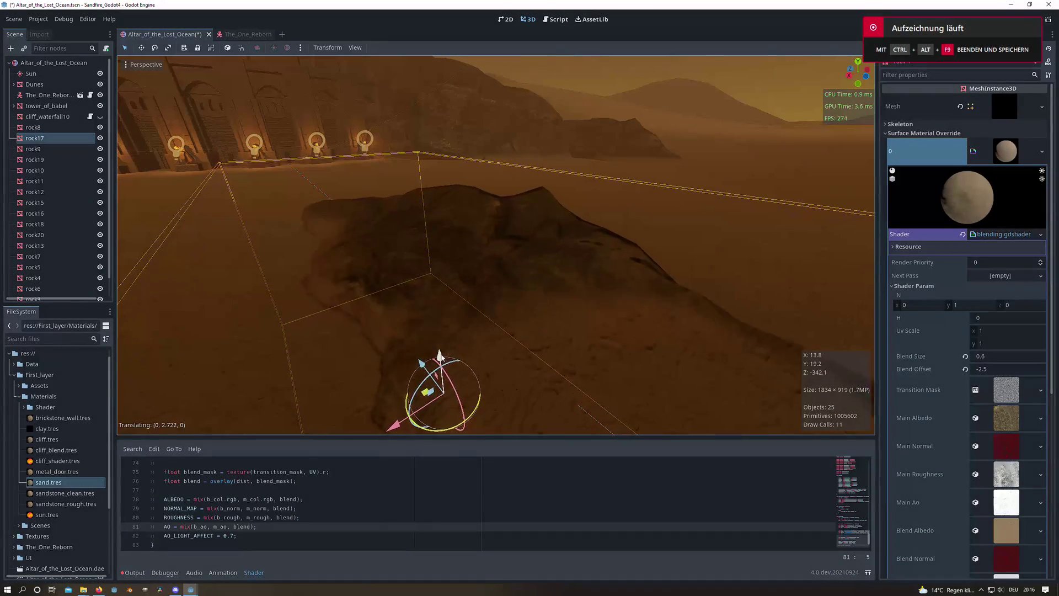
{"action": "mouse_move", "coordinate": [440, 354]}
{"action": "left_mouse_down"}
{"action": "mouse_move", "coordinate": [443, 372]}
{"action": "mouse_move", "coordinate": [439, 355]}
{"action": "left_mouse_up"}
{"action": "key", "text": "Escape"}
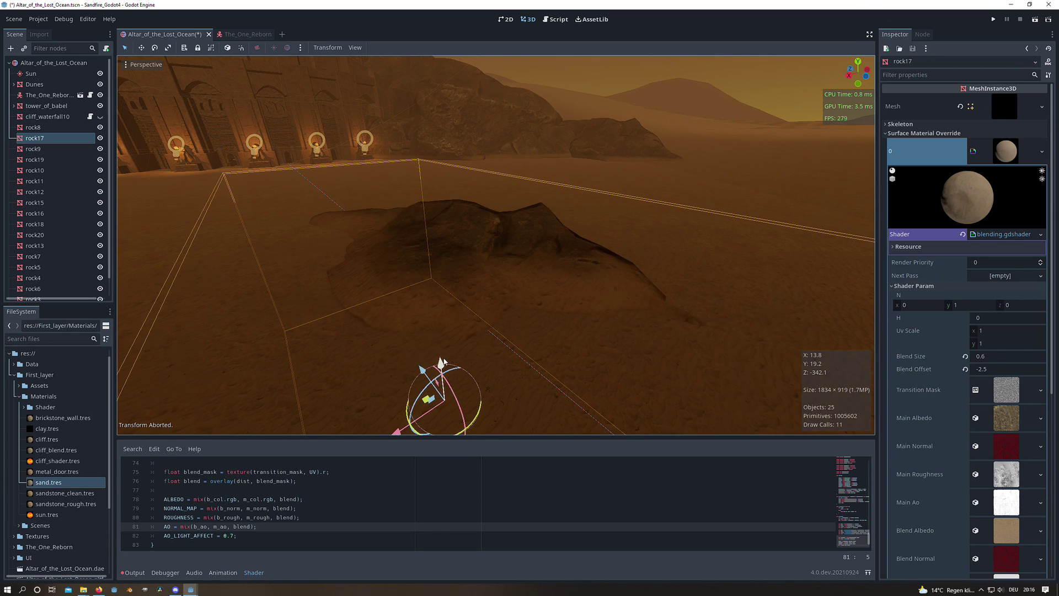
Switch the 3D viewport to Display Unshaded rendering.
{"action": "left_click", "coordinate": [87, 66]}
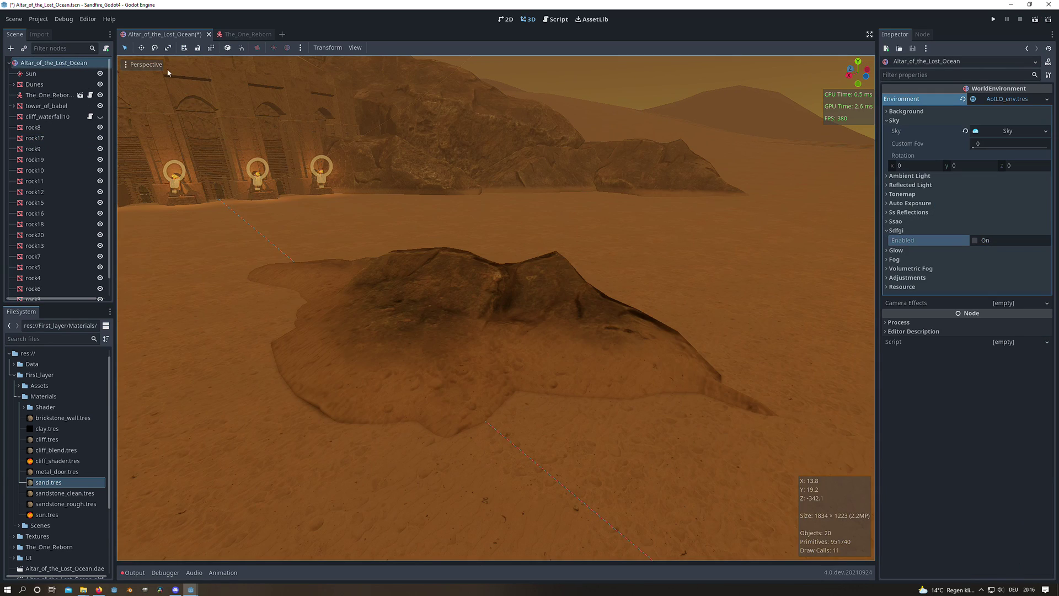
{"action": "left_click", "coordinate": [160, 65]}
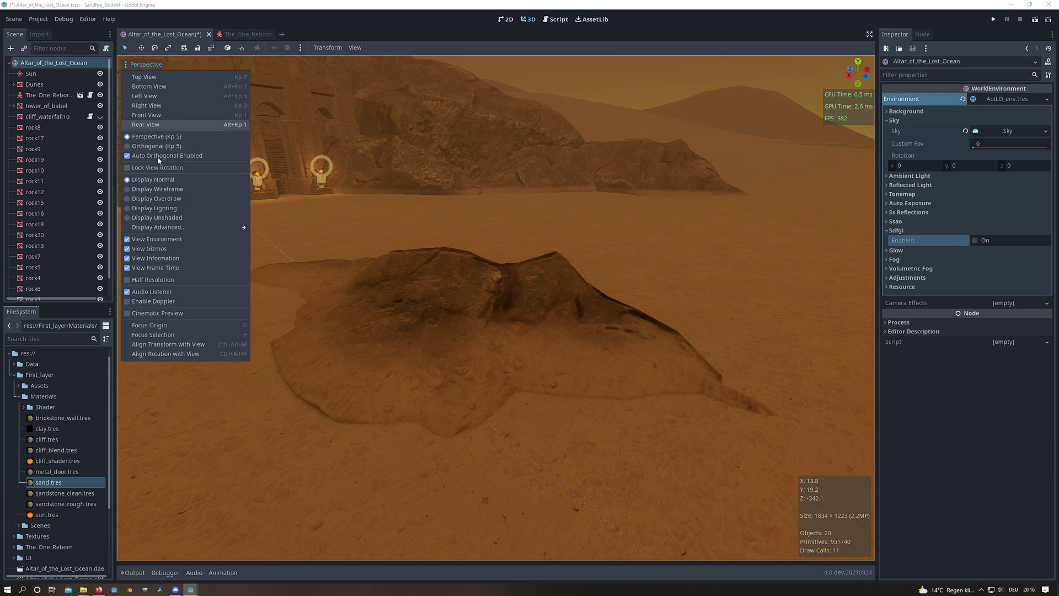
{"action": "left_click", "coordinate": [166, 218]}
Select rock17 and drag it vertically on its Y arrow to adjust its height.
{"action": "left_click", "coordinate": [54, 138]}
{"action": "middle_click_drag", "start_coordinate": [386, 356], "coordinate": [412, 357]}
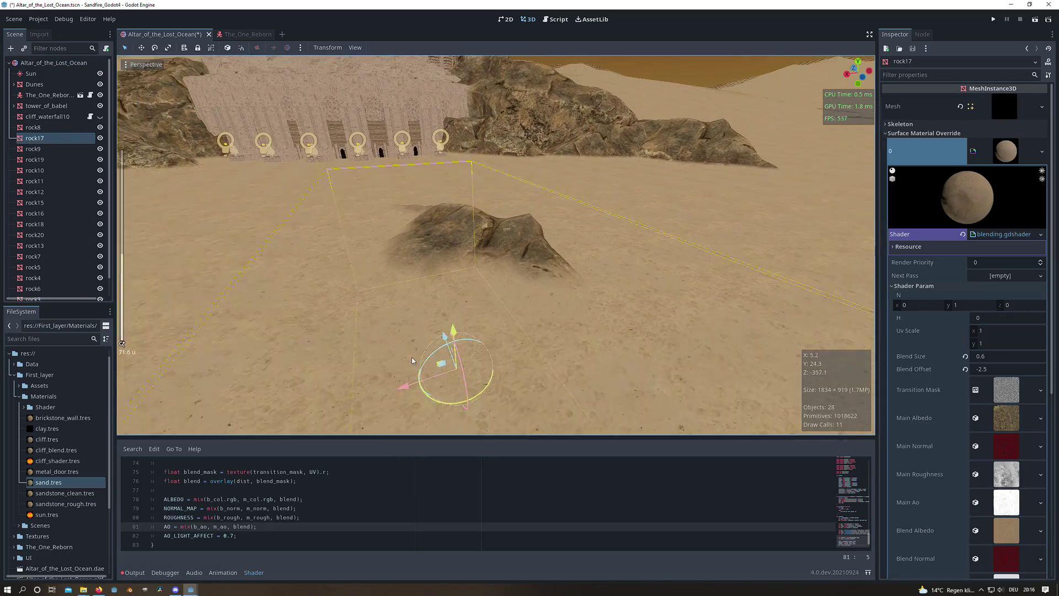
{"action": "left_click_drag", "start_coordinate": [458, 327], "coordinate": [456, 312]}
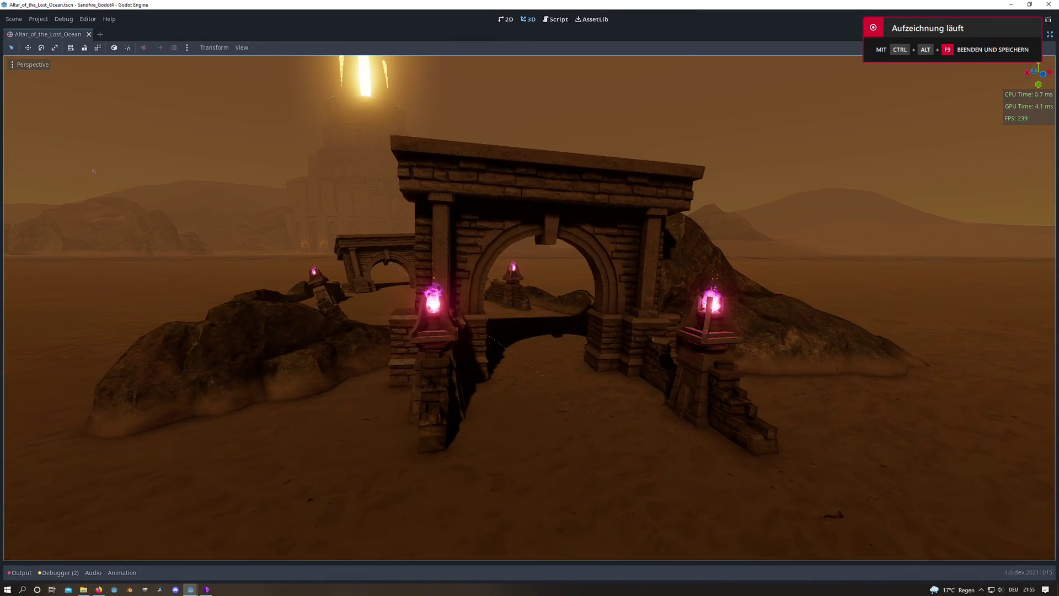
{"action": "key", "text": "w"}
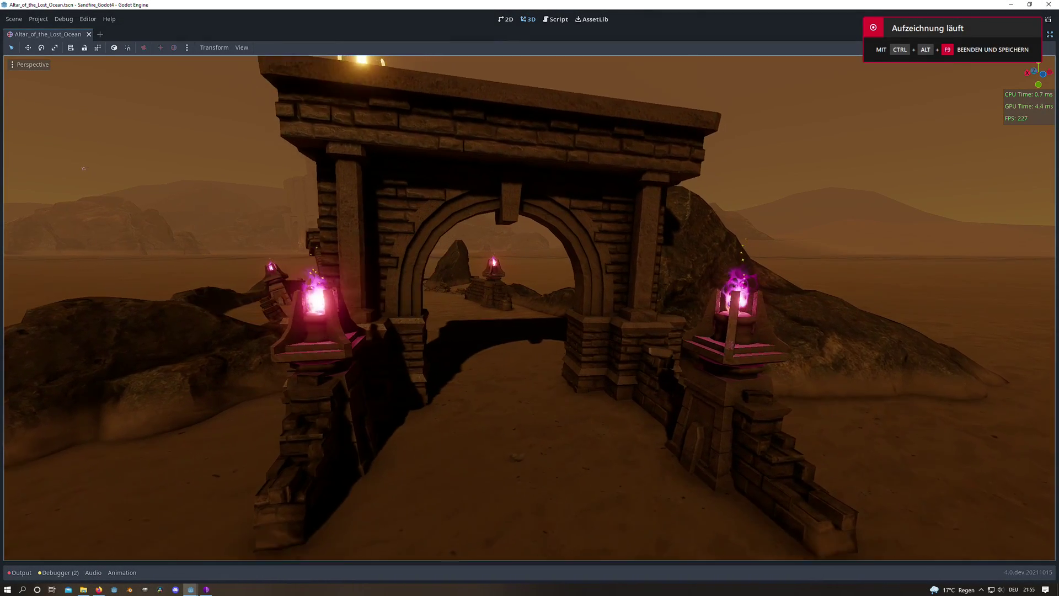
{"action": "key", "text": "w"}
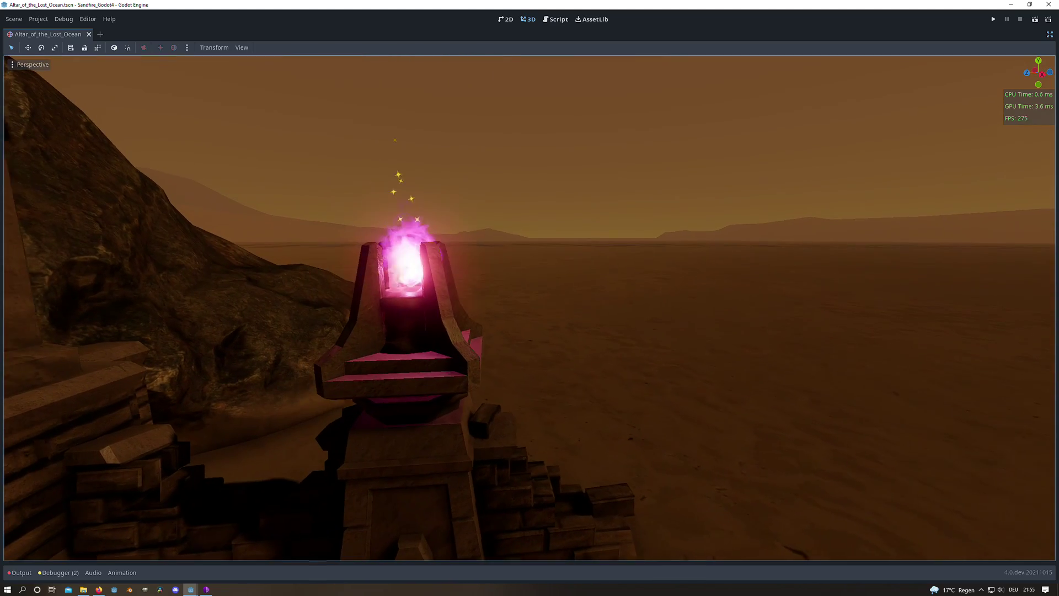
{"action": "key", "text": "s"}
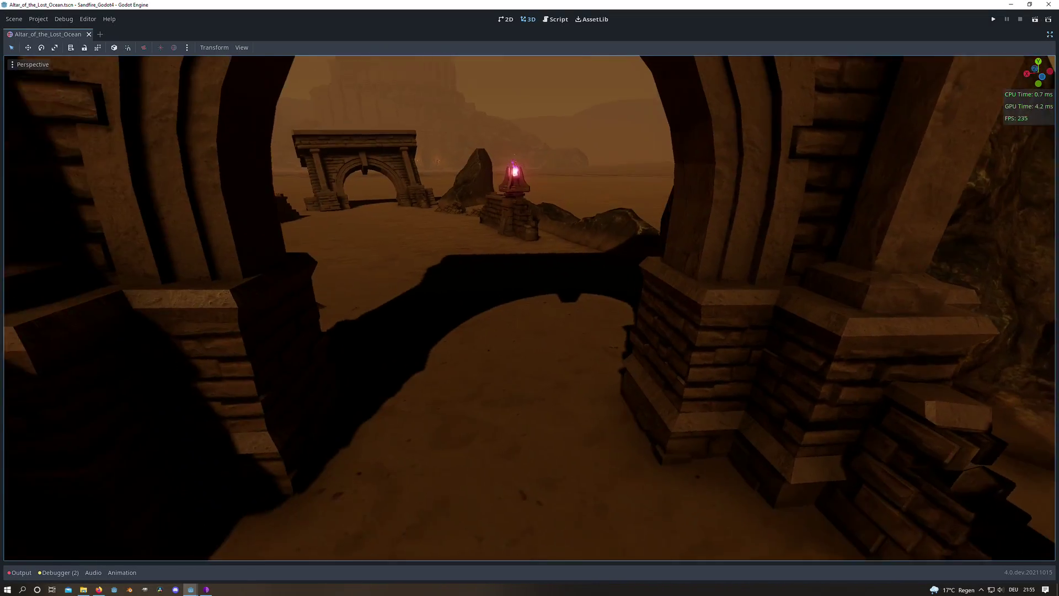
{"action": "key", "text": "w"}
{"action": "key", "text": "w"}
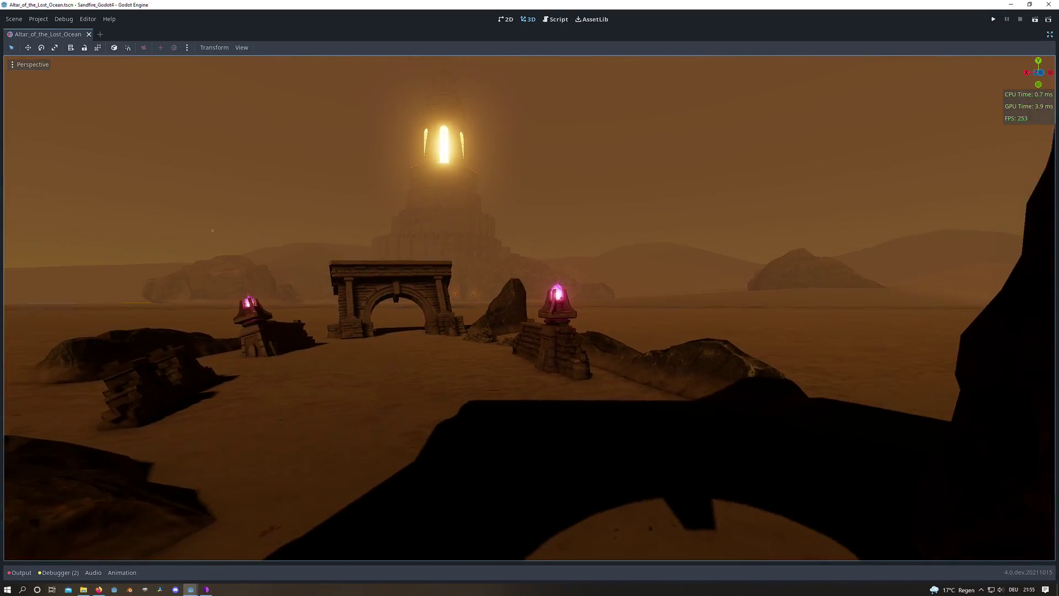
{"action": "key", "text": "w"}
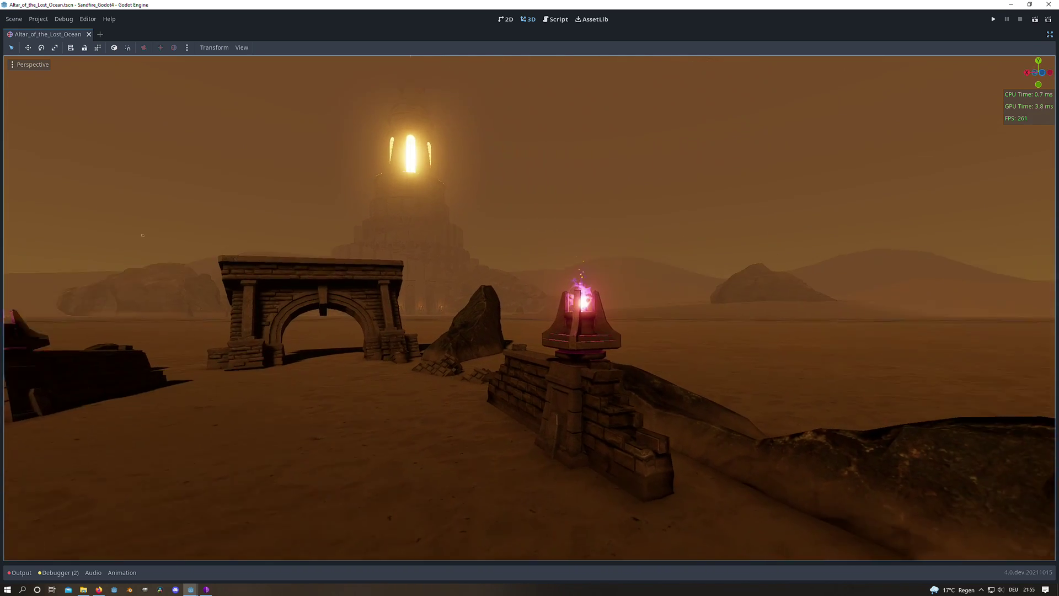
{"action": "key", "text": "w"}
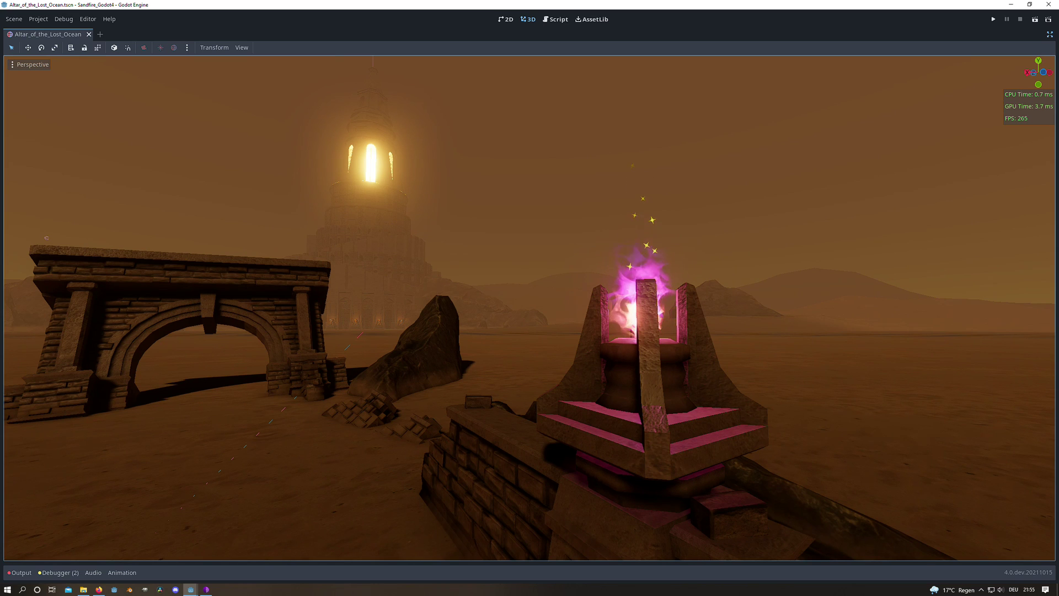
{"action": "key", "text": "w"}
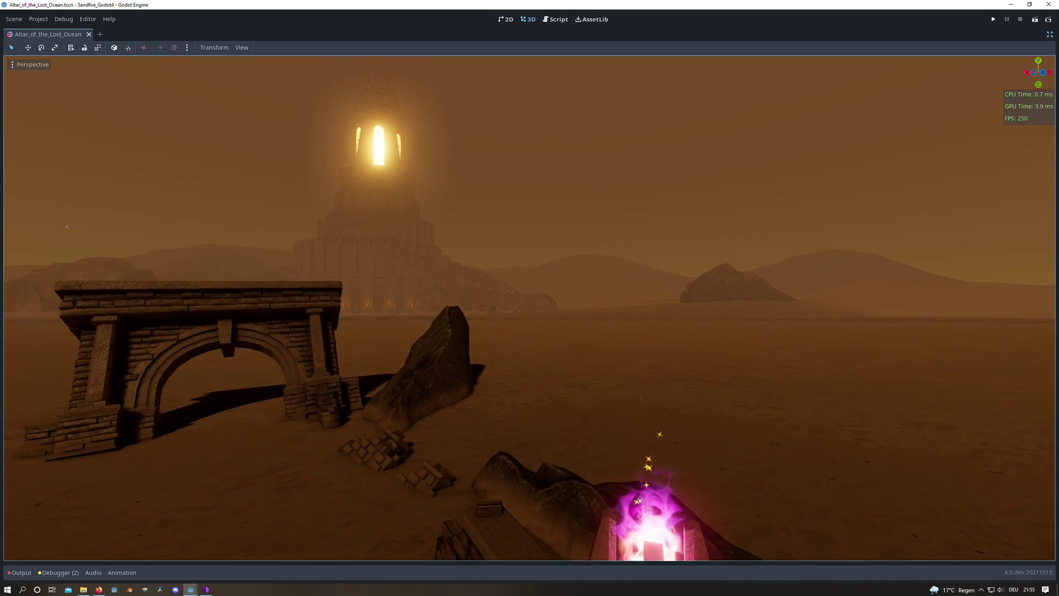
{"action": "key", "text": "s"}
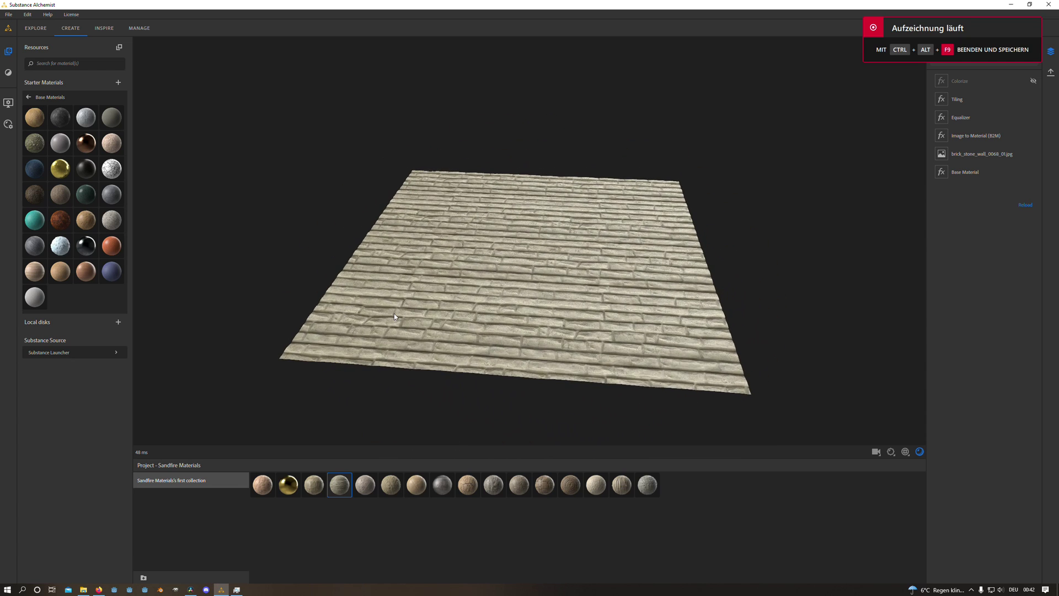
Load the sand thumbnail from Project - Sandfire Materials into the preview.
{"action": "left_click", "coordinate": [391, 488]}
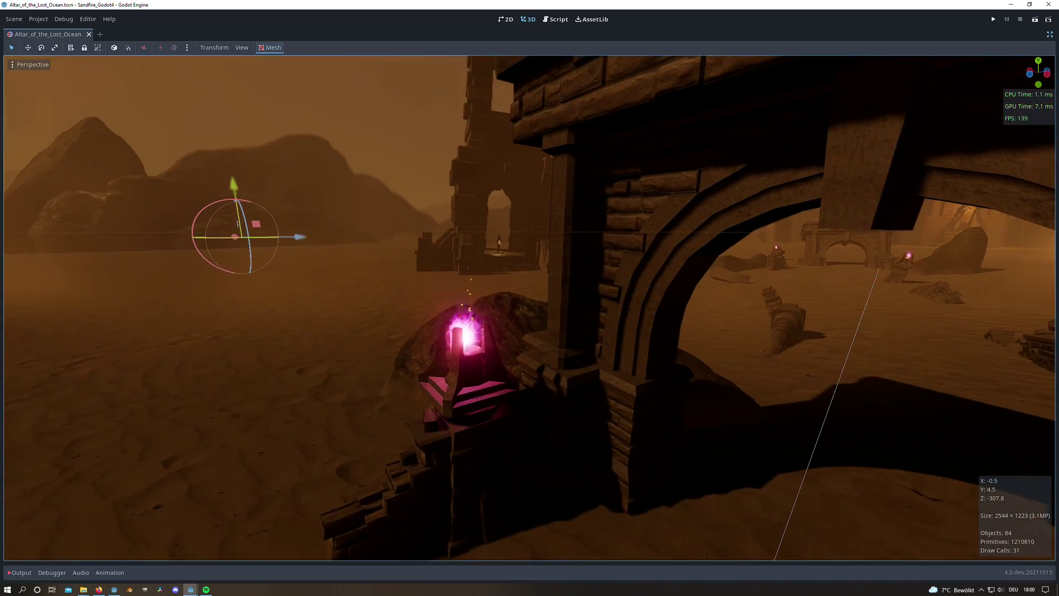
{"action": "right_click_drag", "start_coordinate": [529, 308], "coordinate": [411, 270]}
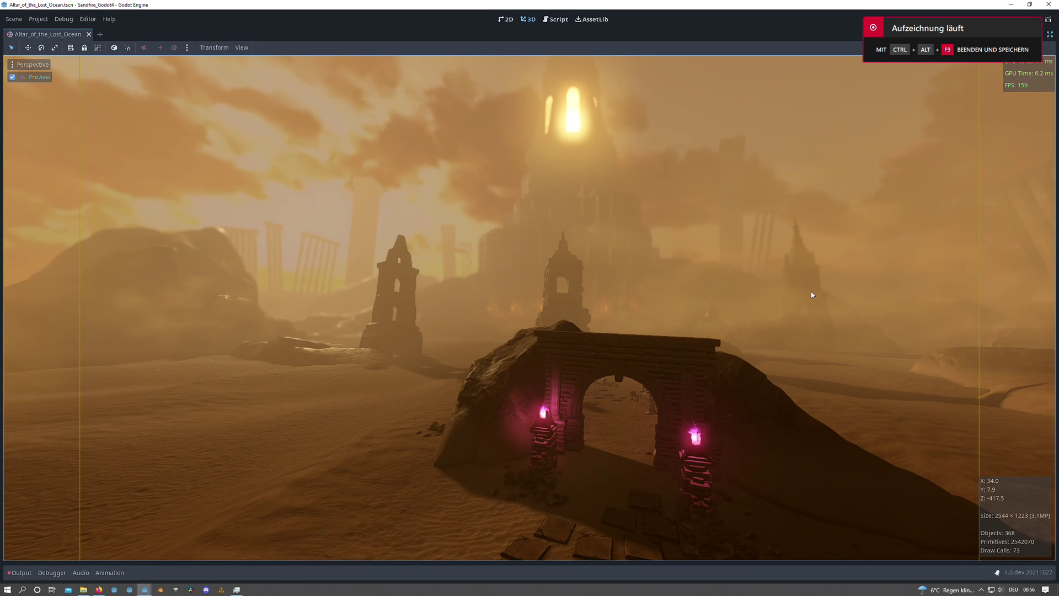
Turn off camera Preview and fly through the stone arch, past the altar and rubble toward the bell tower.
{"action": "left_click", "coordinate": [48, 78]}
{"action": "key", "text": "w"}
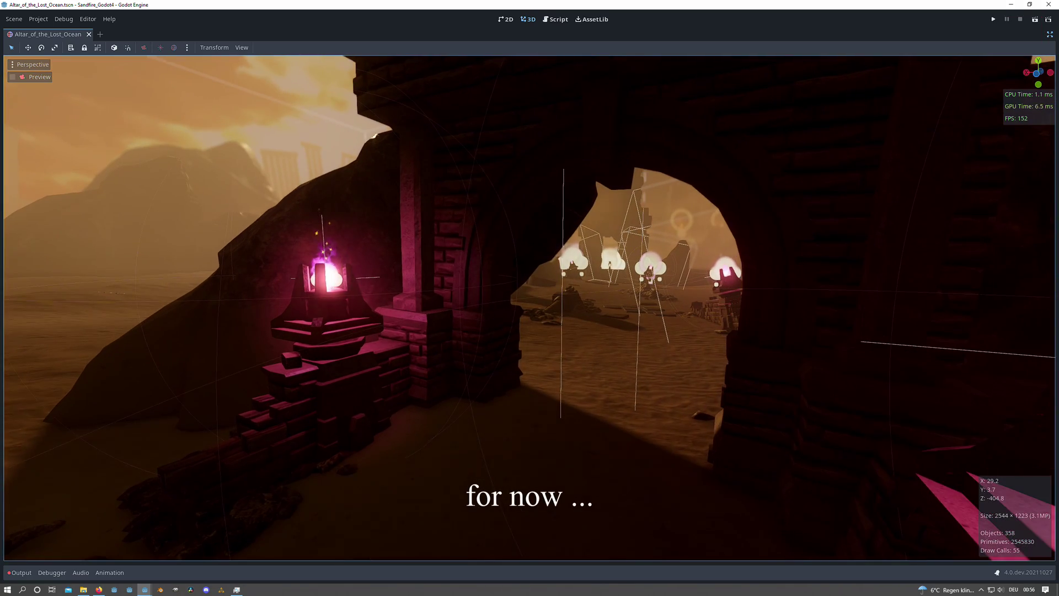
{"action": "key", "text": "w"}
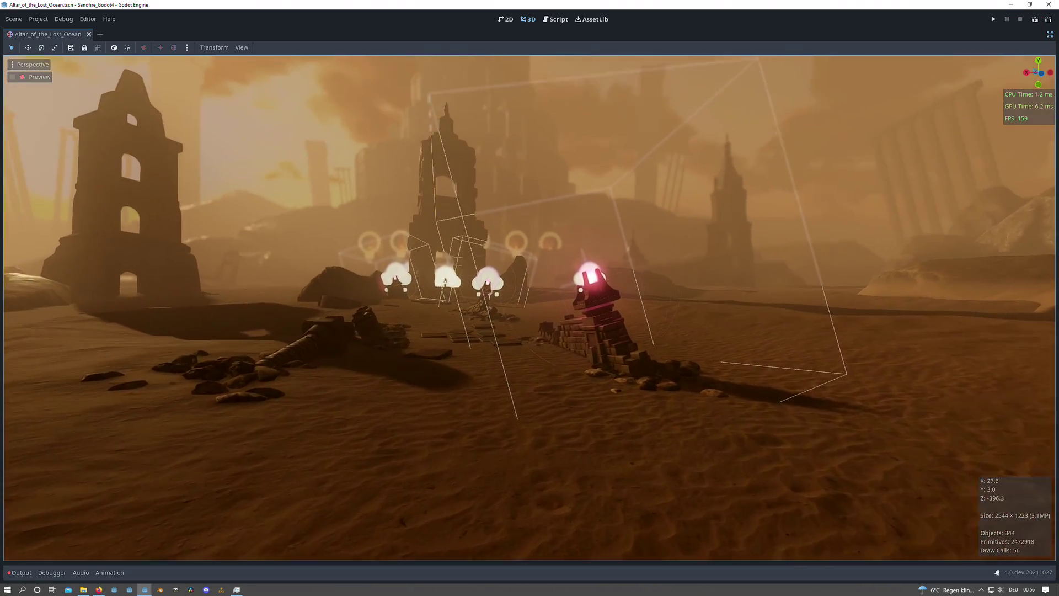
{"action": "key", "text": "w"}
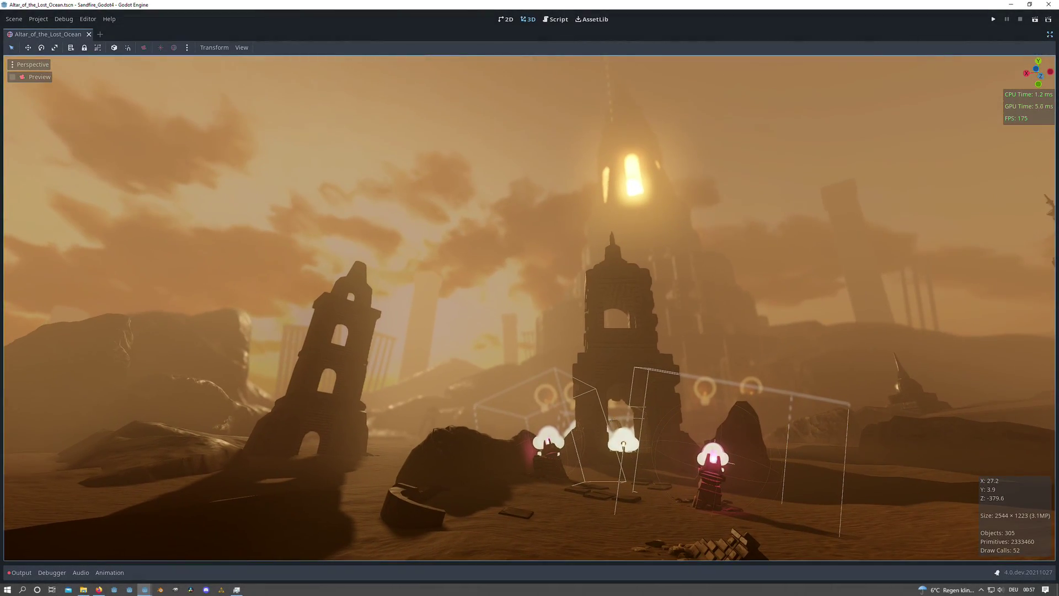
{"action": "key", "text": "w"}
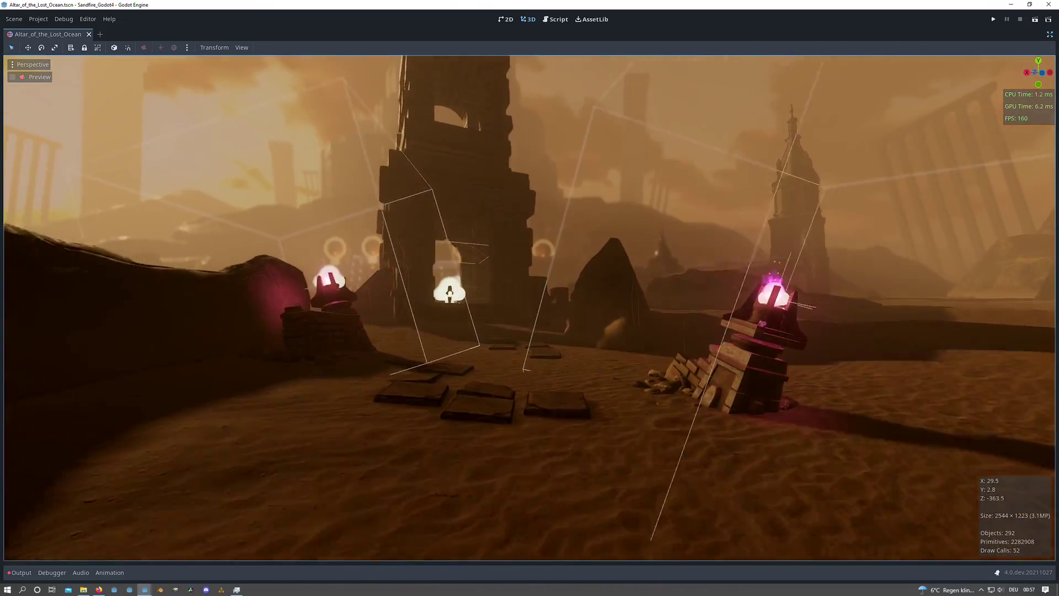
{"action": "key", "text": "w"}
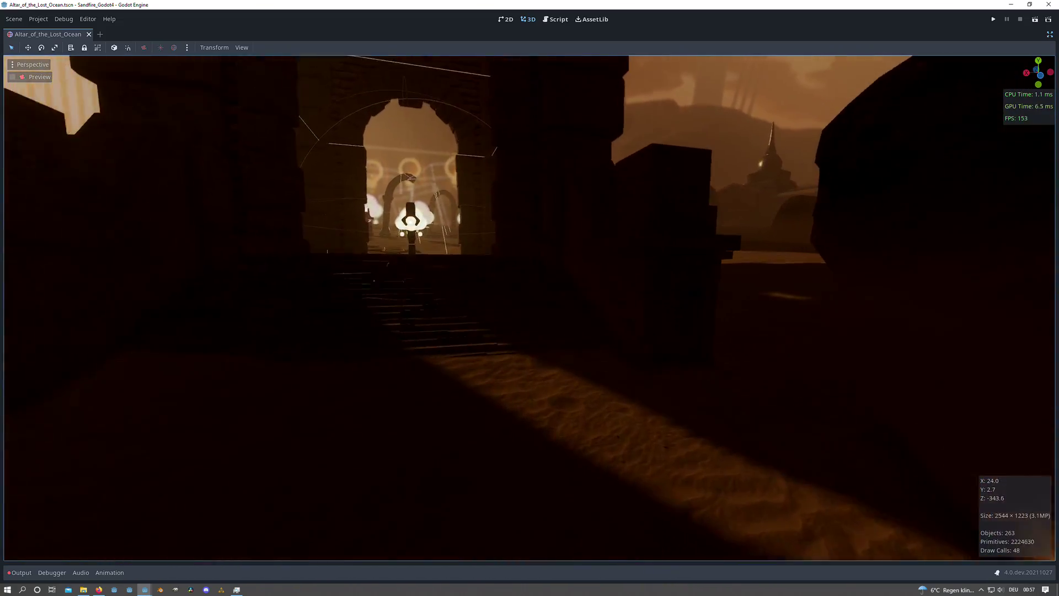
{"action": "key", "text": "w"}
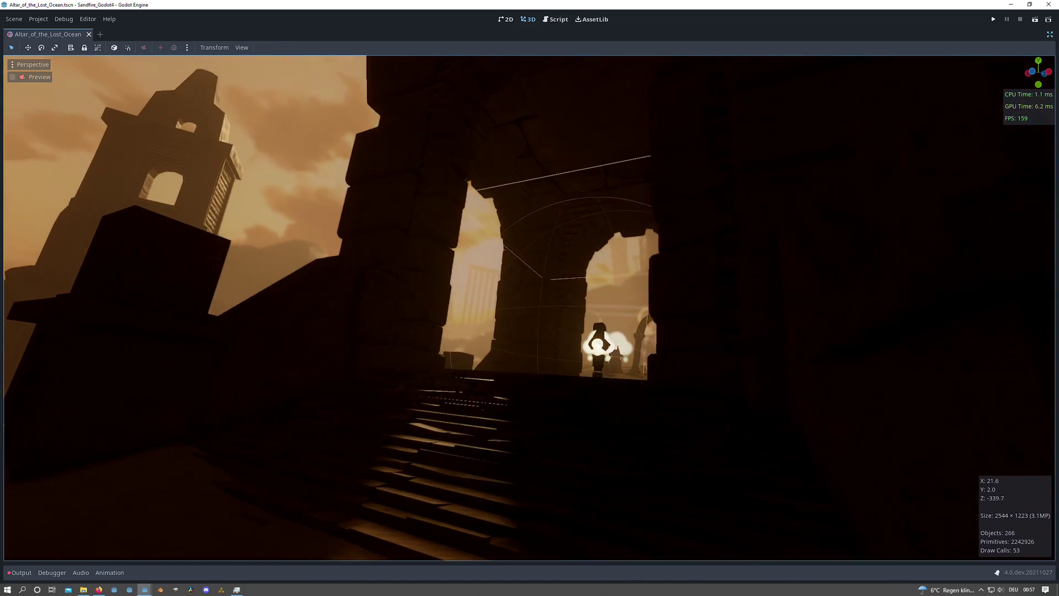
{"action": "key", "text": "w"}
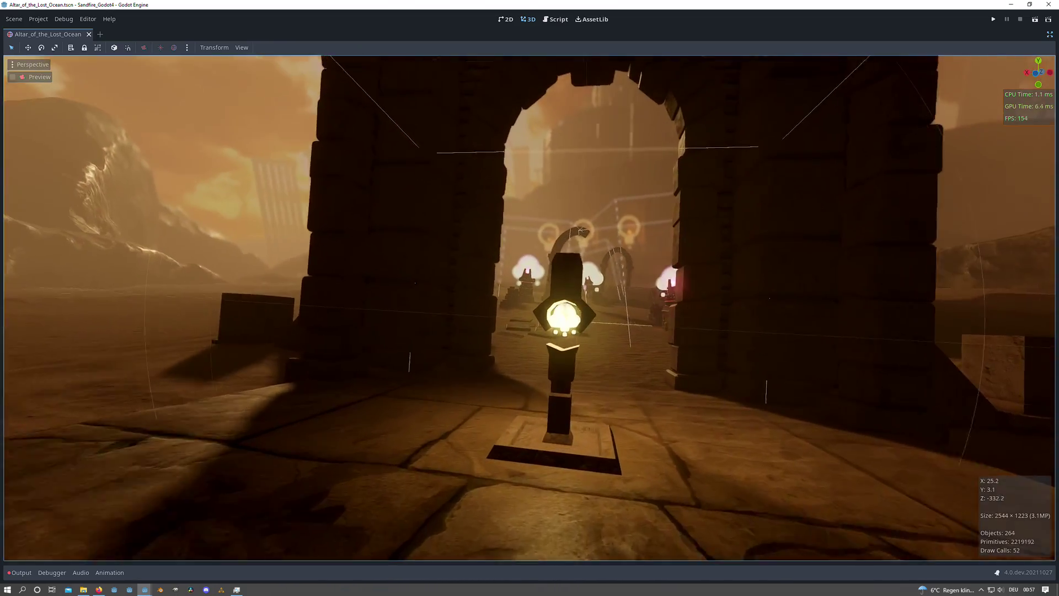
{"action": "key", "text": "w"}
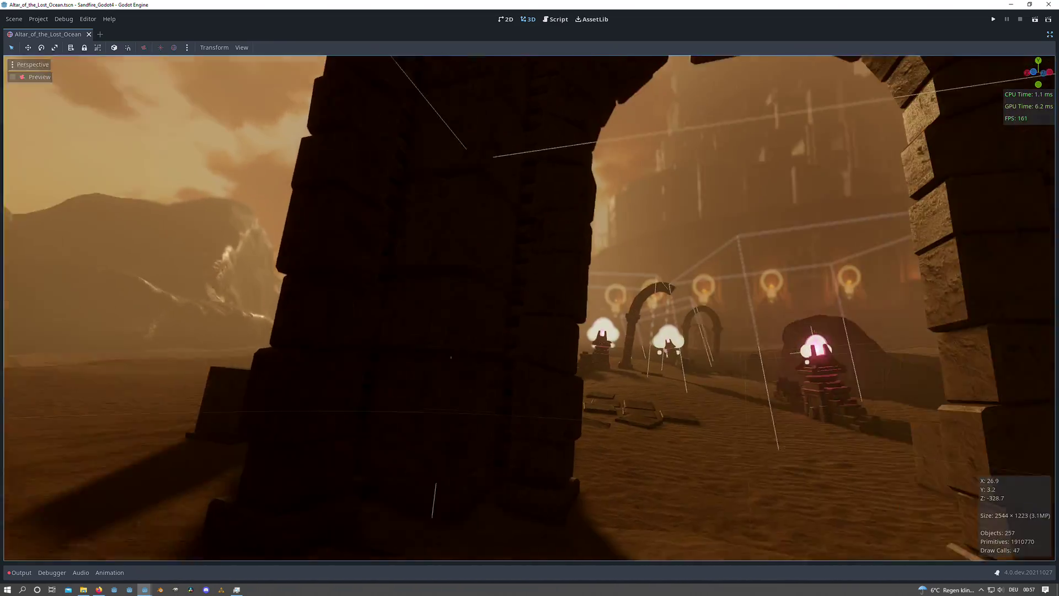
{"action": "key", "text": "w"}
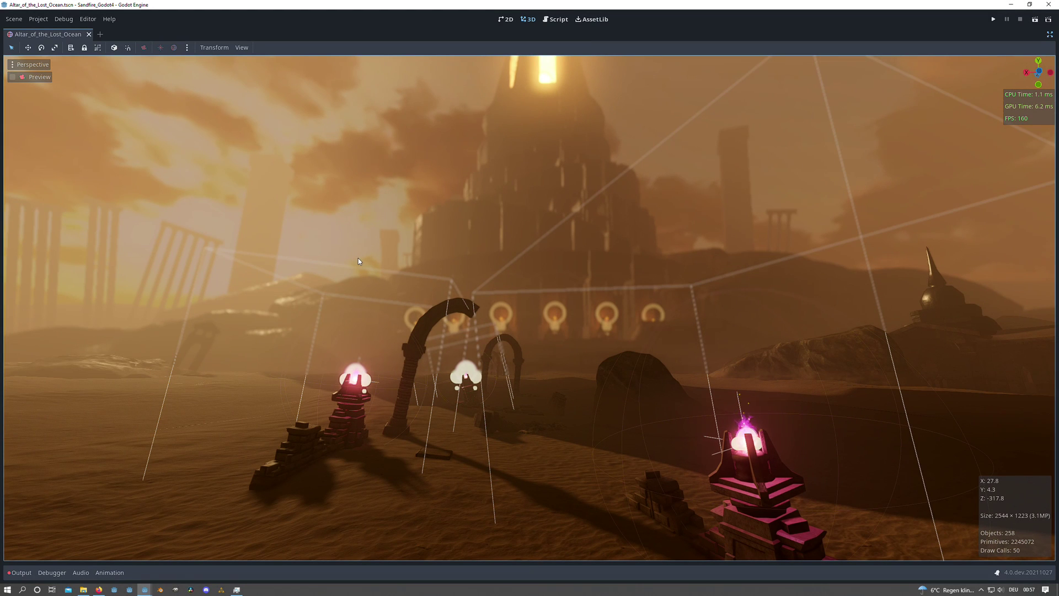
Restore the side panels, select the scene root, and scroll its Inspector to Tonemap, Fog and Volumetric Fog.
{"action": "key", "text": "ctrl+shift+F11"}
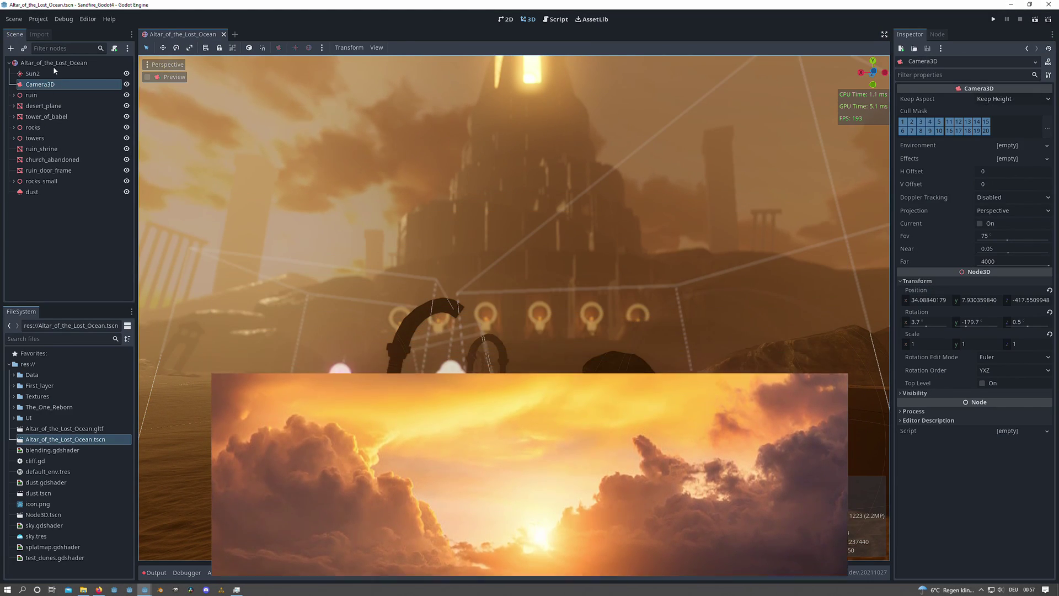
{"action": "left_click", "coordinate": [53, 65]}
{"action": "scroll", "coordinate": [927, 379], "scroll_direction": "down", "scroll_amount": 5}
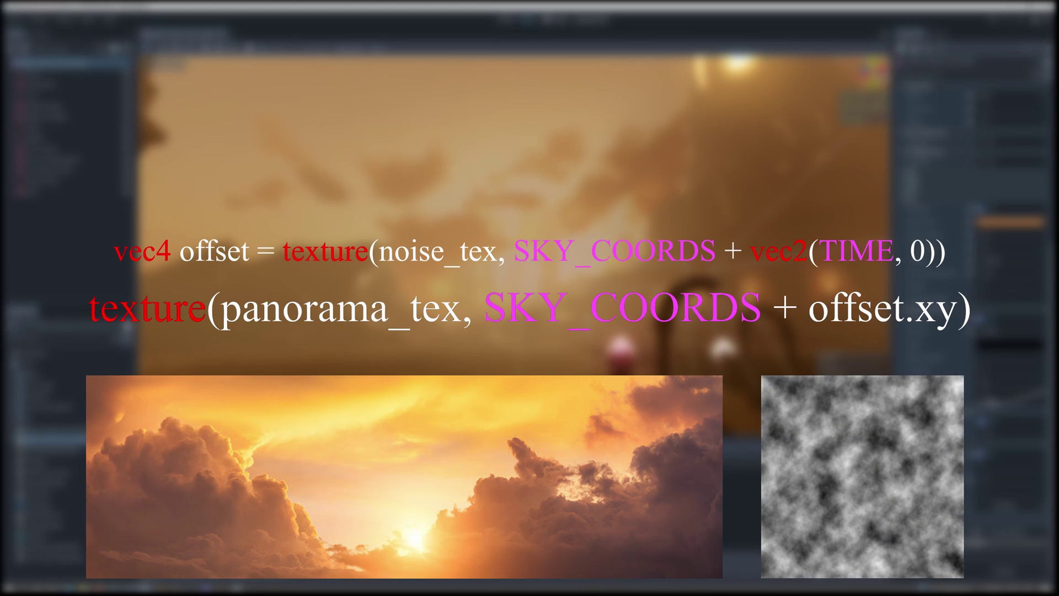
{"action": "scroll", "coordinate": [977, 276], "scroll_direction": "up", "scroll_amount": 3}
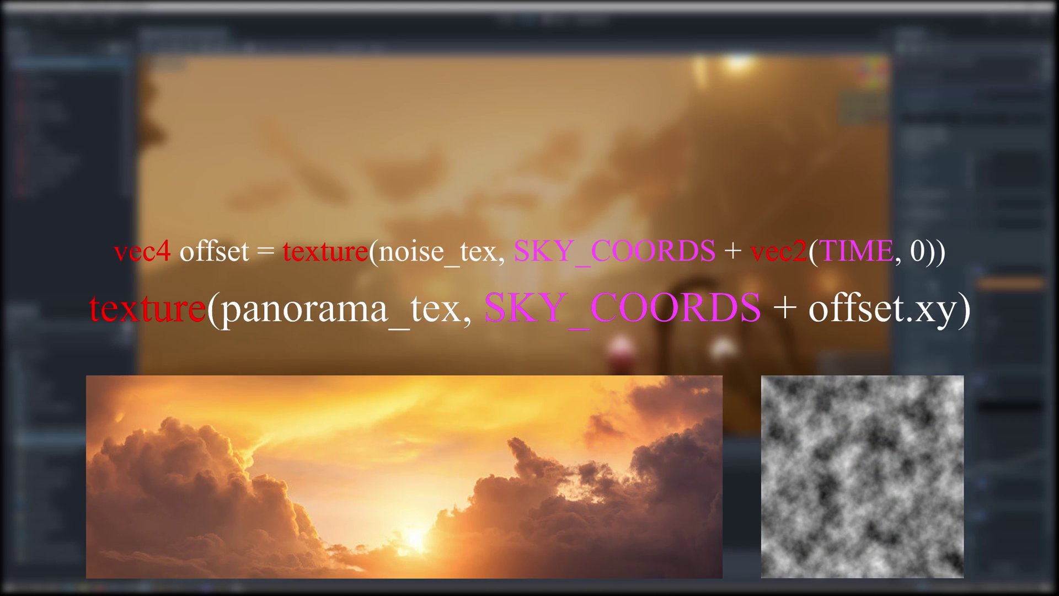
{"action": "scroll", "coordinate": [911, 237], "scroll_direction": "up", "scroll_amount": 1}
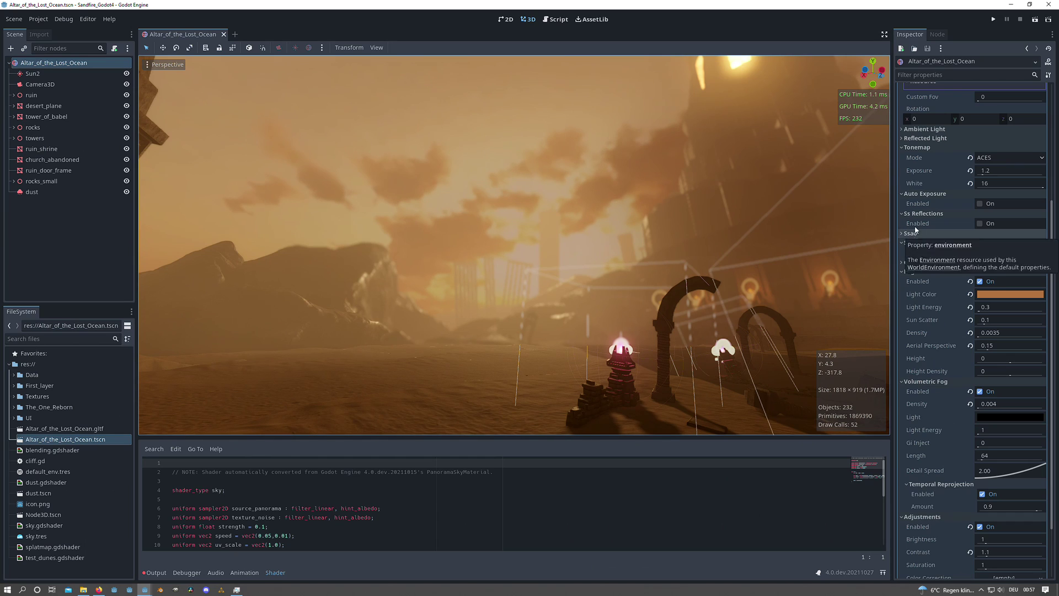
Toggle Adjustments > Enabled off and back on, then scroll up to the Sky shader material.
{"action": "scroll", "coordinate": [988, 357], "scroll_direction": "down", "scroll_amount": 3}
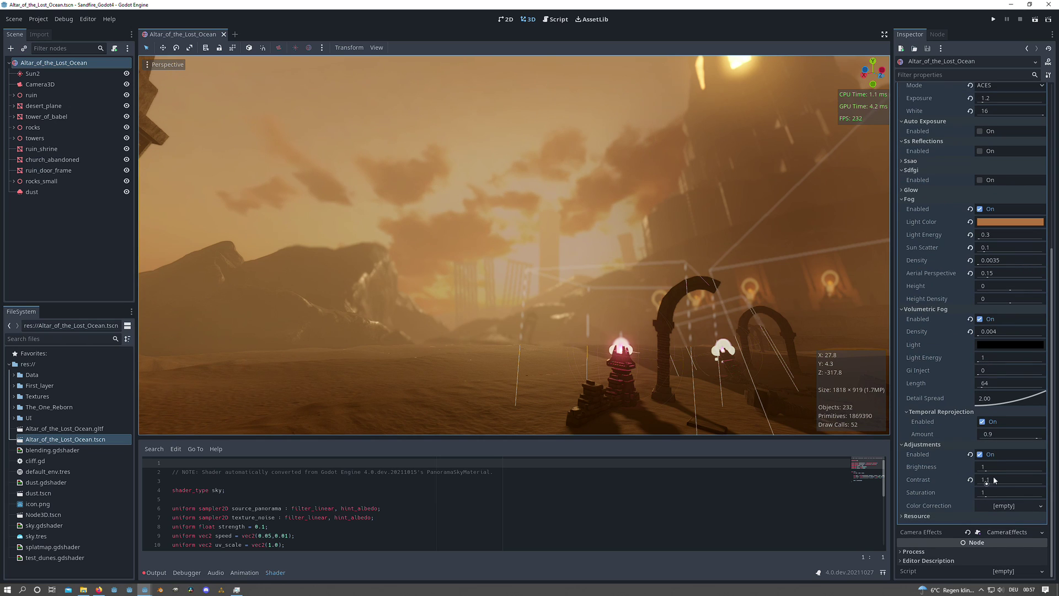
{"action": "left_click", "coordinate": [981, 454]}
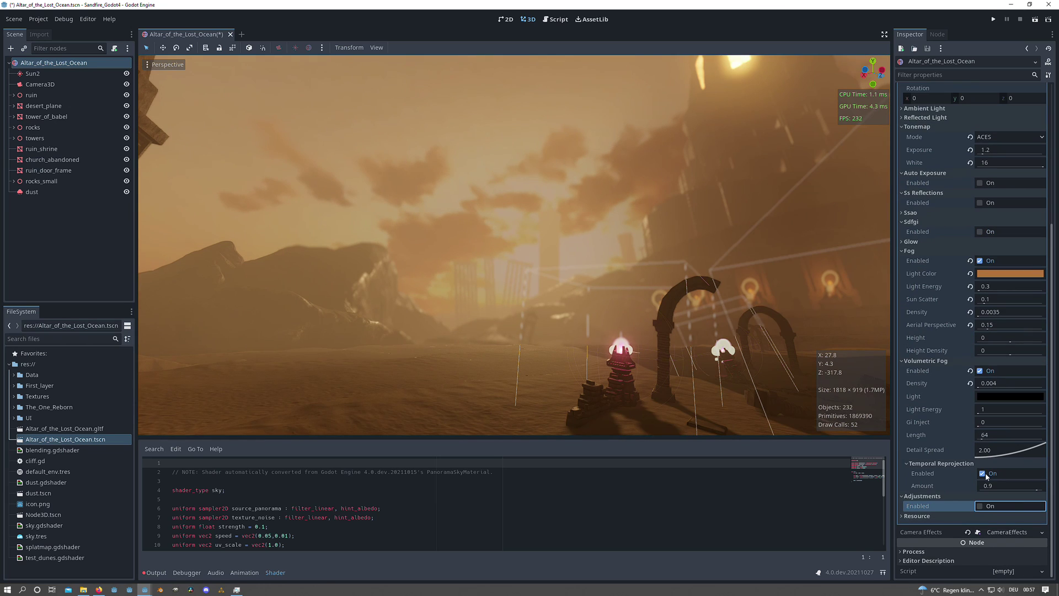
{"action": "left_click", "coordinate": [981, 506]}
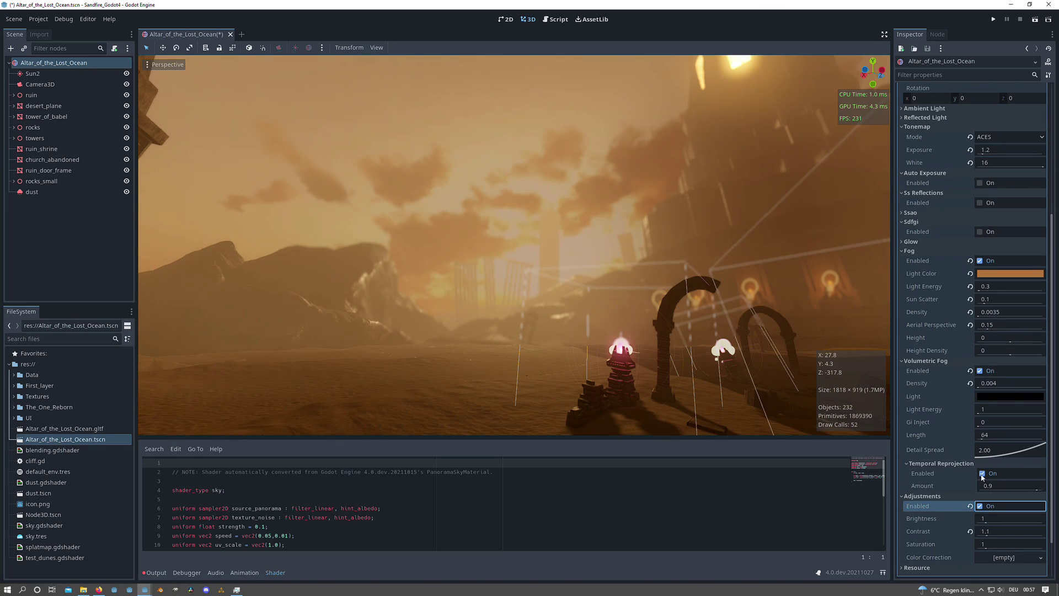
{"action": "scroll", "coordinate": [985, 495], "scroll_direction": "up", "scroll_amount": 8}
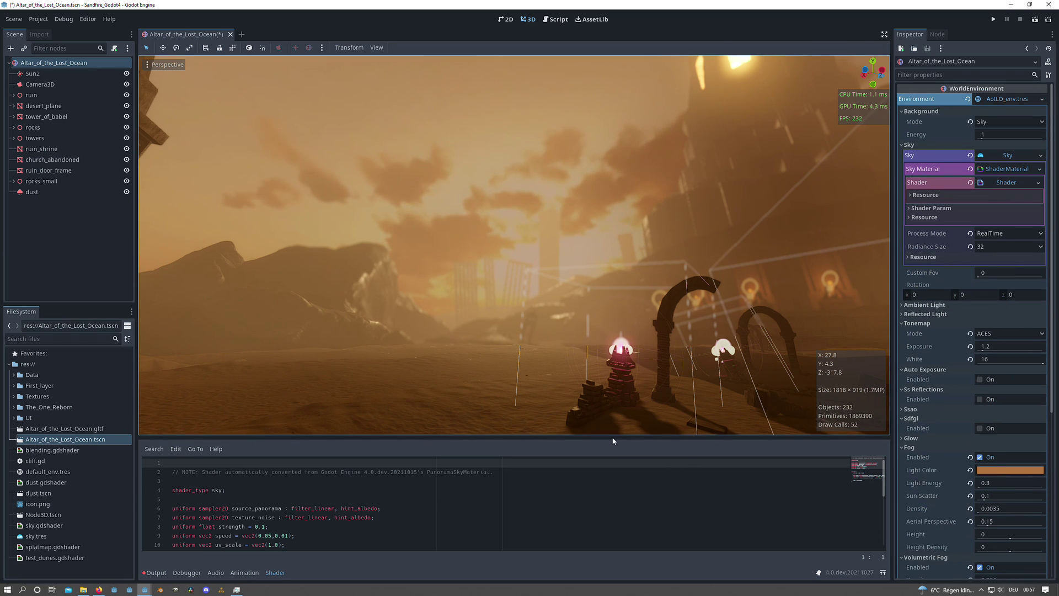
Show the sky() function and highlight line 17, where the panorama is sampled with a noise offset.
{"action": "left_click_drag", "start_coordinate": [612, 440], "coordinate": [593, 369]}
{"action": "scroll", "coordinate": [532, 284], "scroll_direction": "up", "scroll_amount": 1}
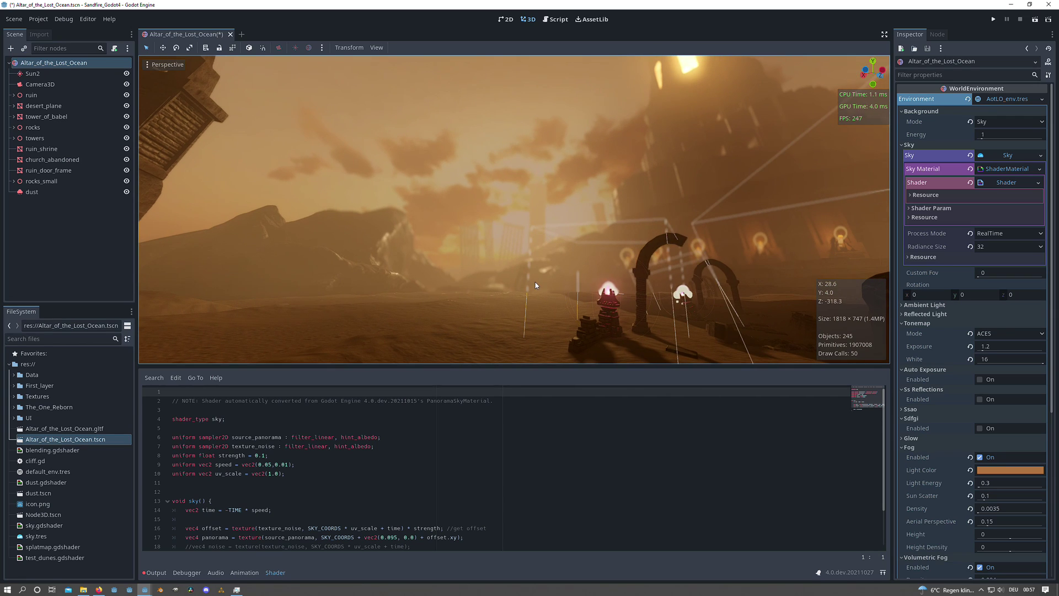
{"action": "scroll", "coordinate": [361, 496], "scroll_direction": "down", "scroll_amount": 1}
{"action": "scroll", "coordinate": [361, 496], "scroll_direction": "down", "scroll_amount": 1}
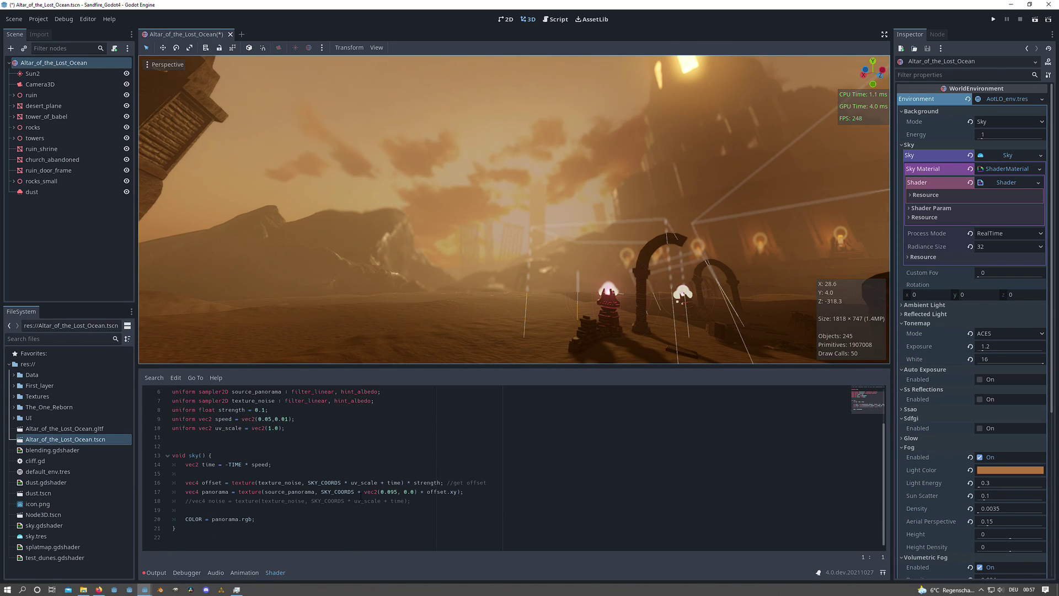
{"action": "left_click_drag", "start_coordinate": [463, 492], "coordinate": [219, 491]}
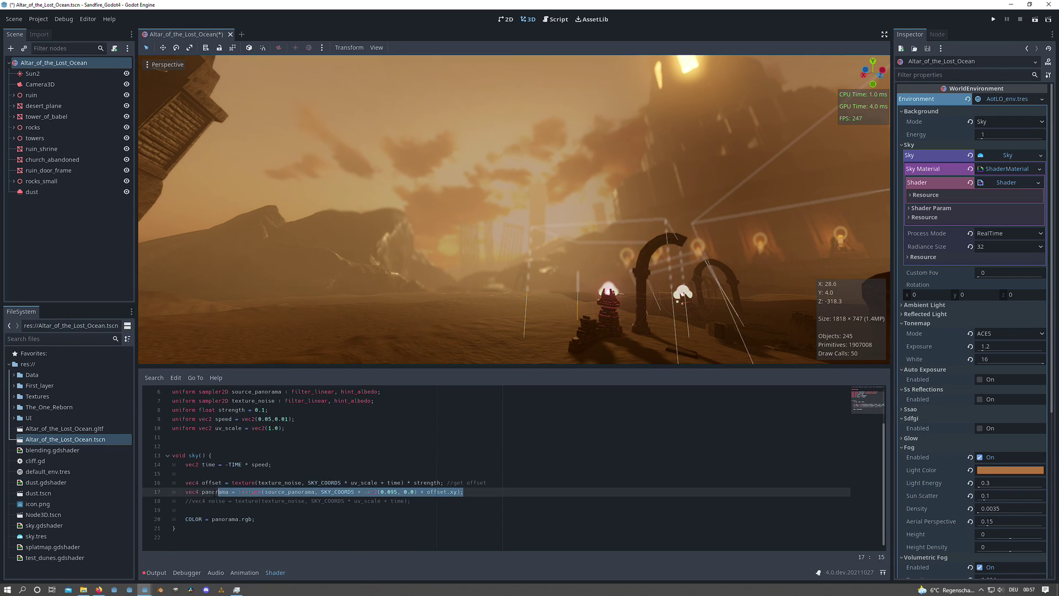
{"action": "left_click_drag", "start_coordinate": [475, 366], "coordinate": [476, 421]}
Fly toward the tower, hide the side docks and collapse the Shader panel for a full-window viewport.
{"action": "key", "text": "w"}
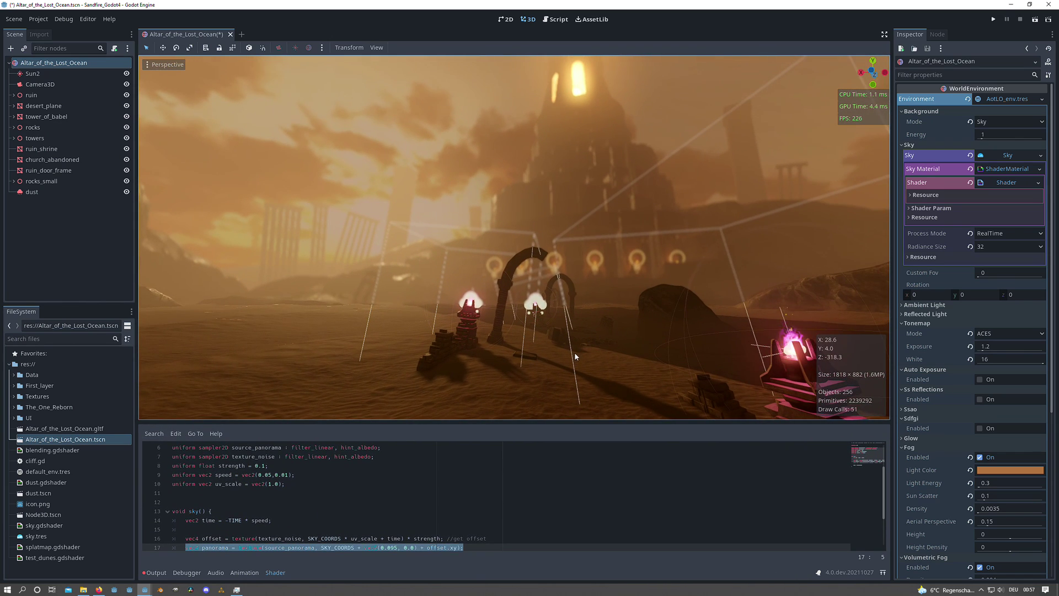
{"action": "key", "text": "w"}
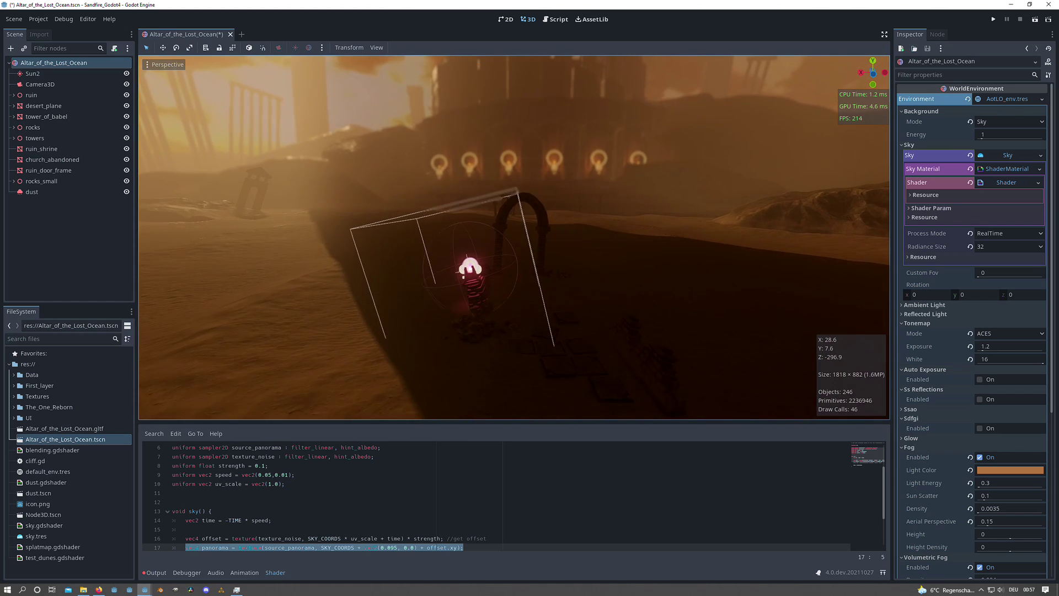
{"action": "key", "text": "w"}
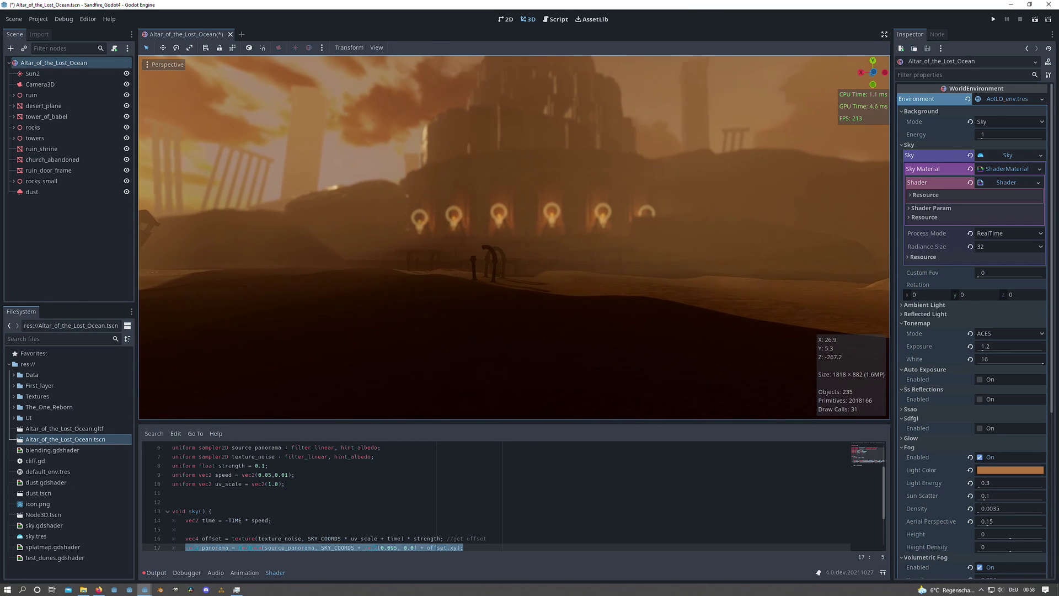
{"action": "left_click", "coordinate": [885, 35]}
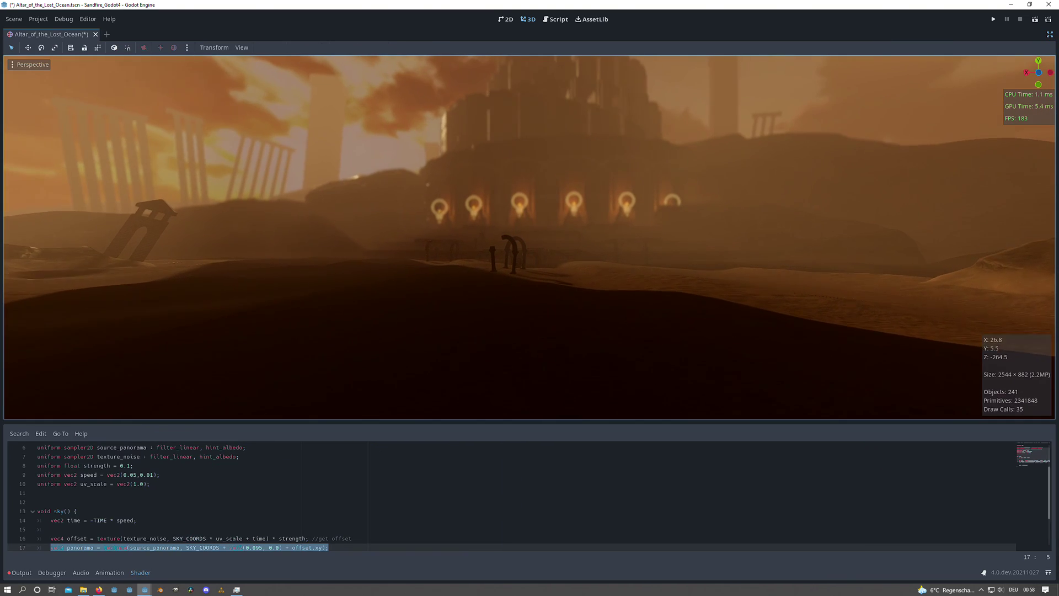
{"action": "left_click", "coordinate": [140, 573]}
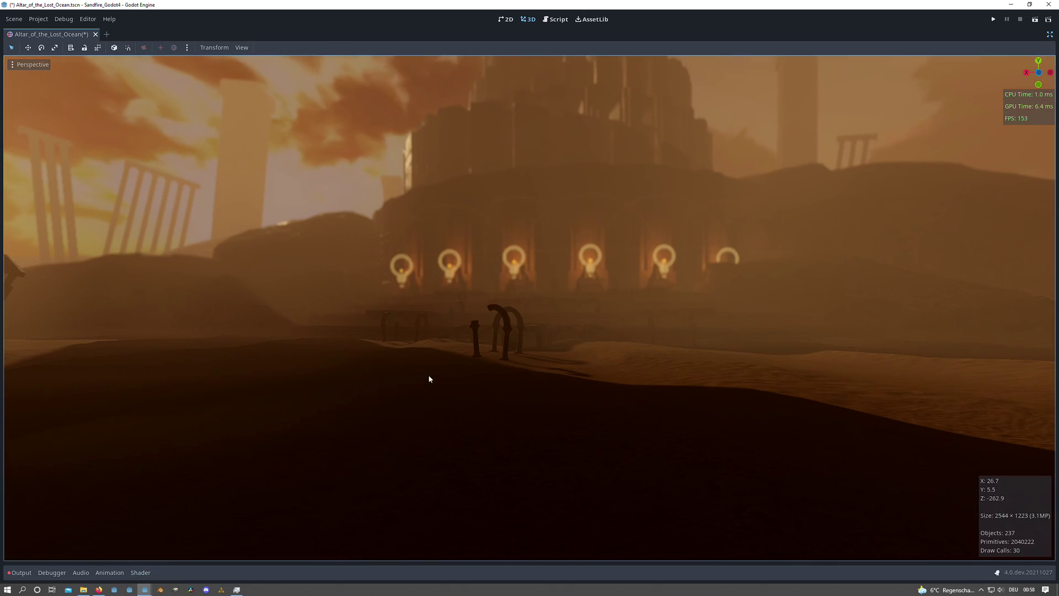
{"action": "key", "text": "w"}
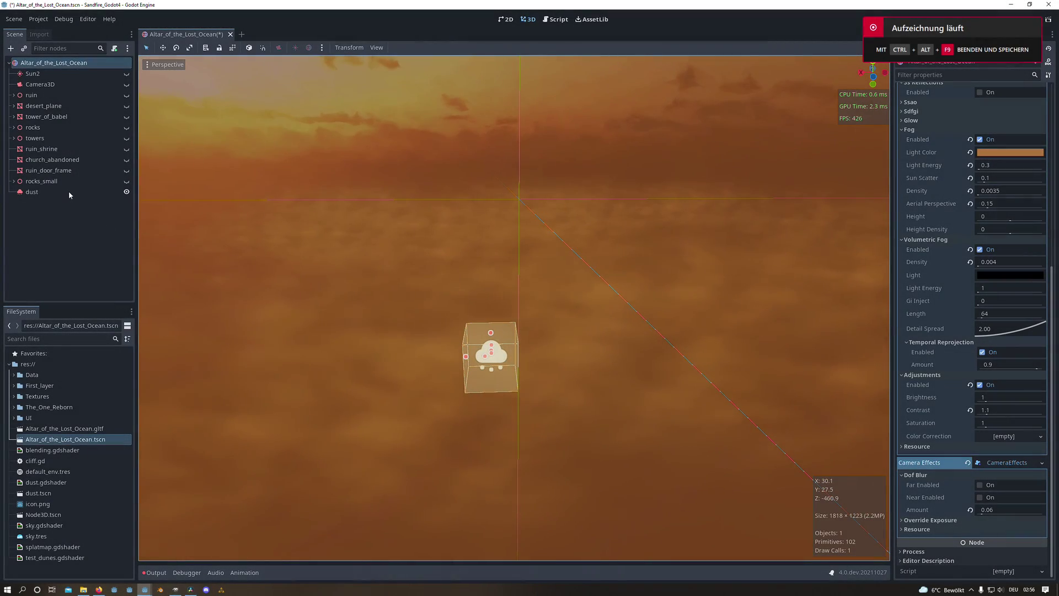
Select the dust emitter, orbit around it, and scroll to its dust.gdshader draw-pass material.
{"action": "left_click", "coordinate": [69, 192]}
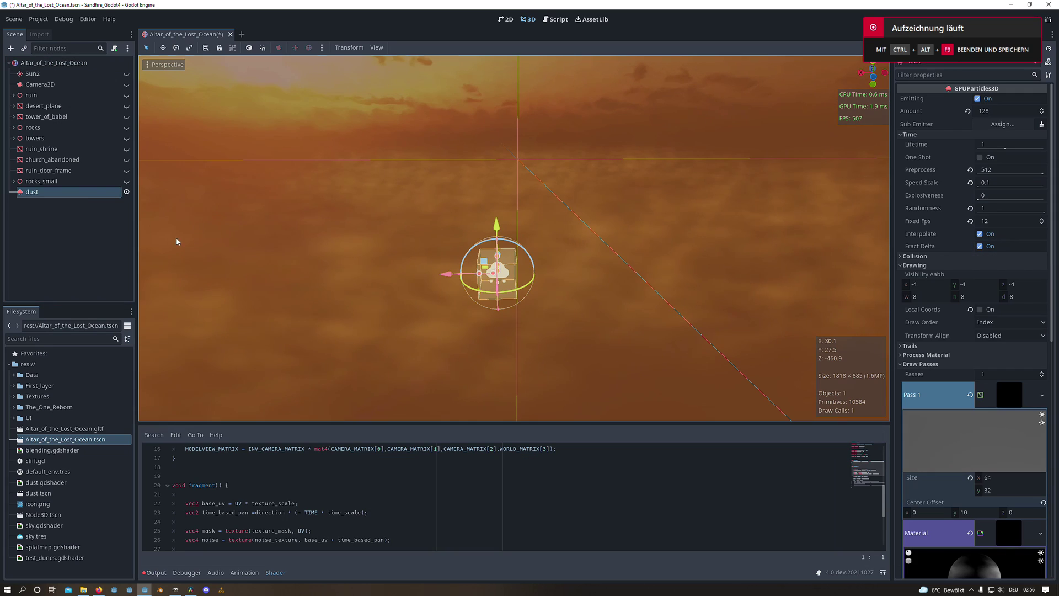
{"action": "middle_click_drag", "start_coordinate": [353, 259], "coordinate": [542, 331]}
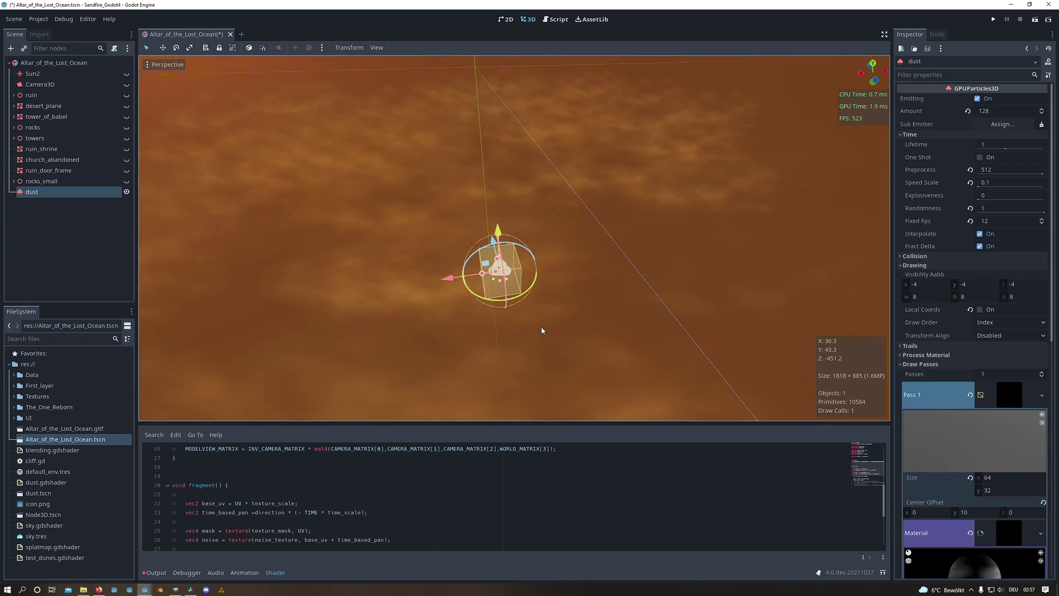
{"action": "middle_click_drag", "start_coordinate": [509, 298], "coordinate": [503, 285]}
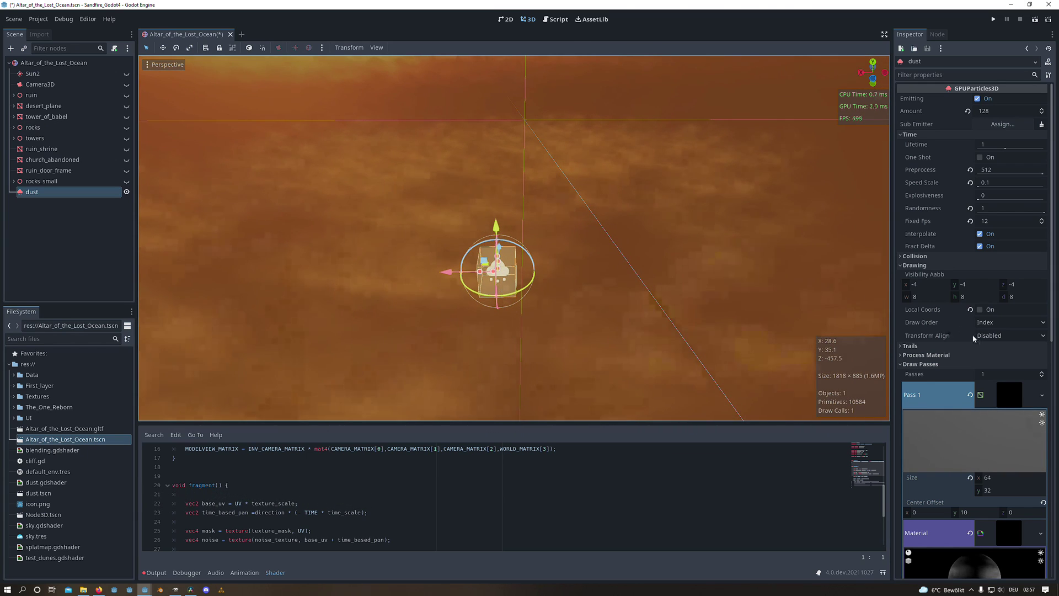
{"action": "scroll", "coordinate": [1005, 248], "scroll_direction": "down", "scroll_amount": 5}
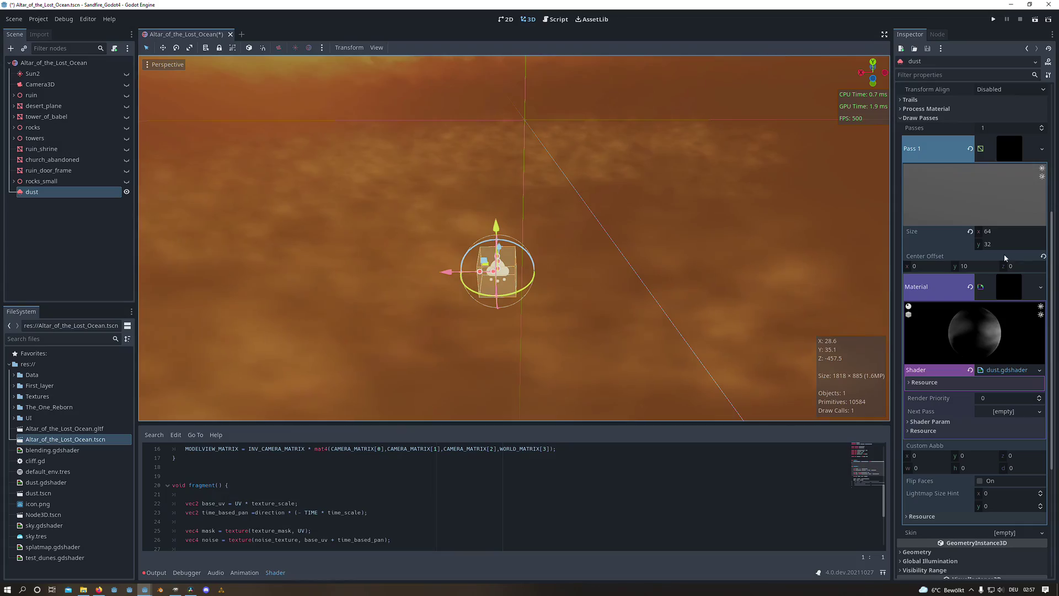
{"action": "left_click", "coordinate": [1009, 288]}
Expand the dust material preview, fly up the altar steps past the statues, then turn toward the desert.
{"action": "left_click", "coordinate": [1008, 288]}
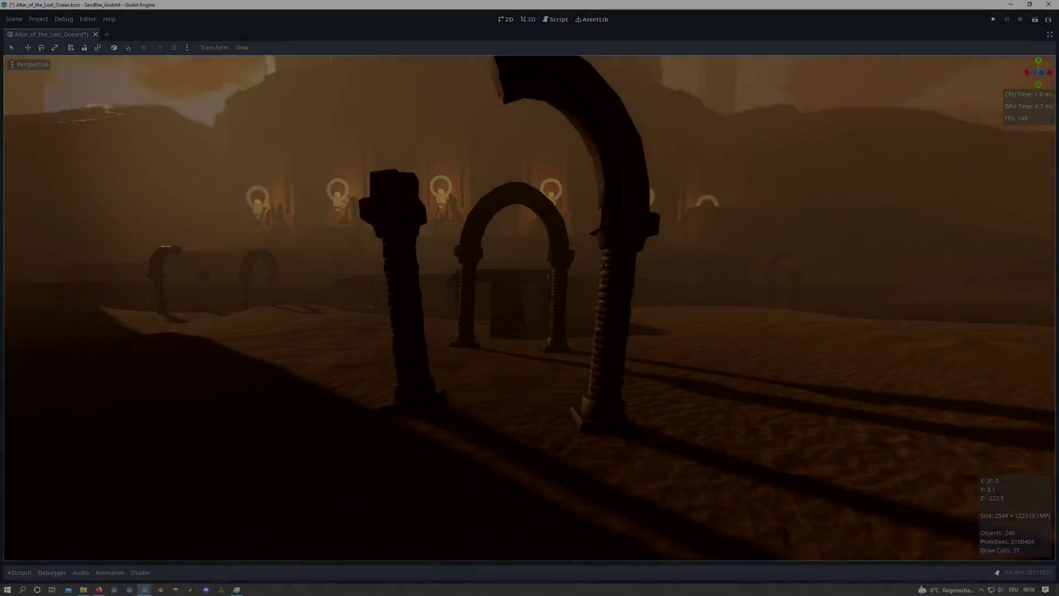
{"action": "key", "text": "w"}
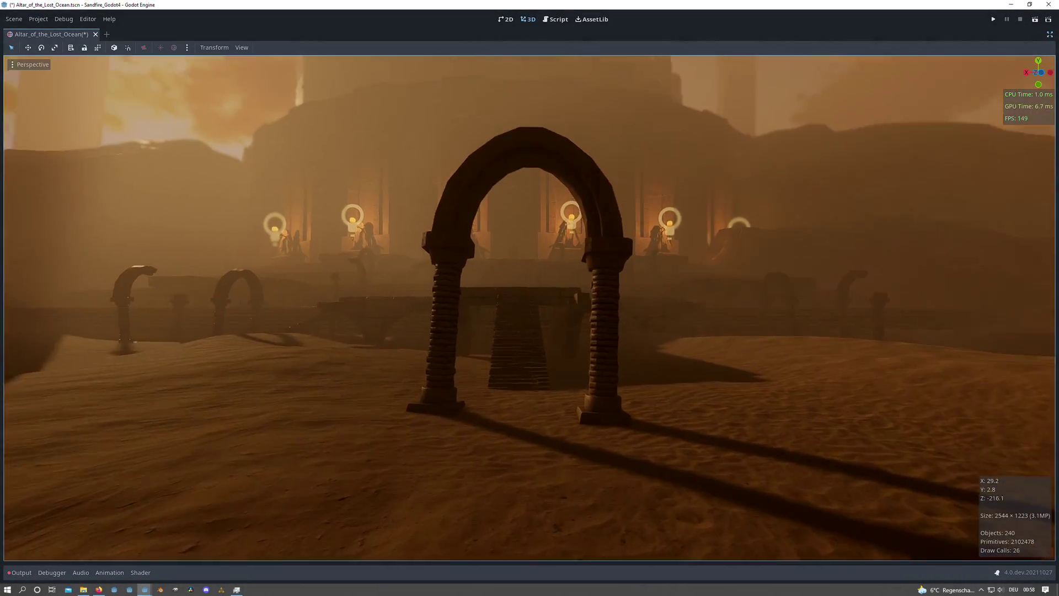
{"action": "key", "text": "w"}
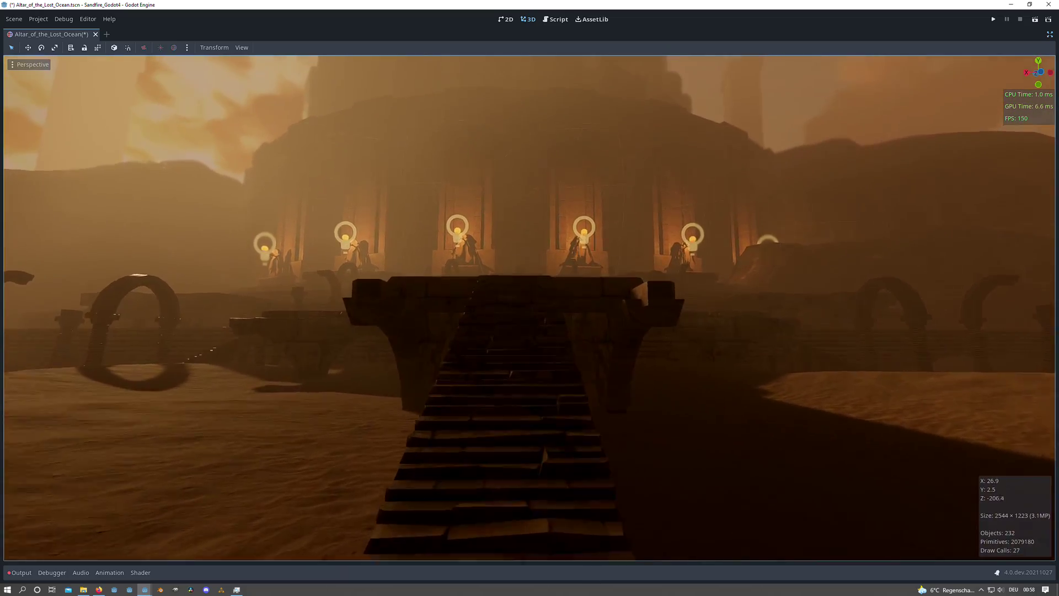
{"action": "key", "text": "w"}
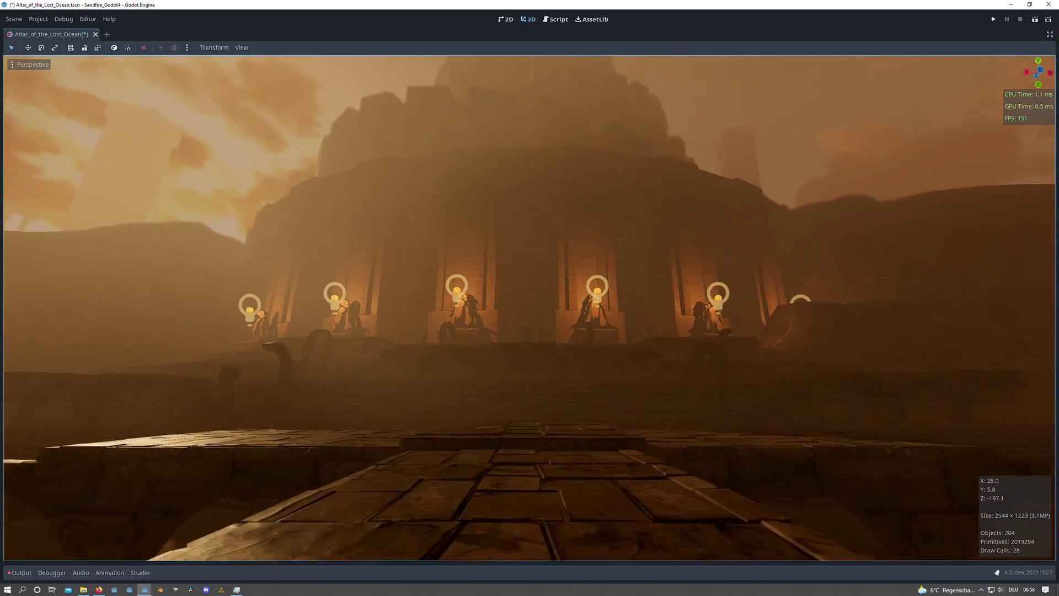
{"action": "key", "text": "w"}
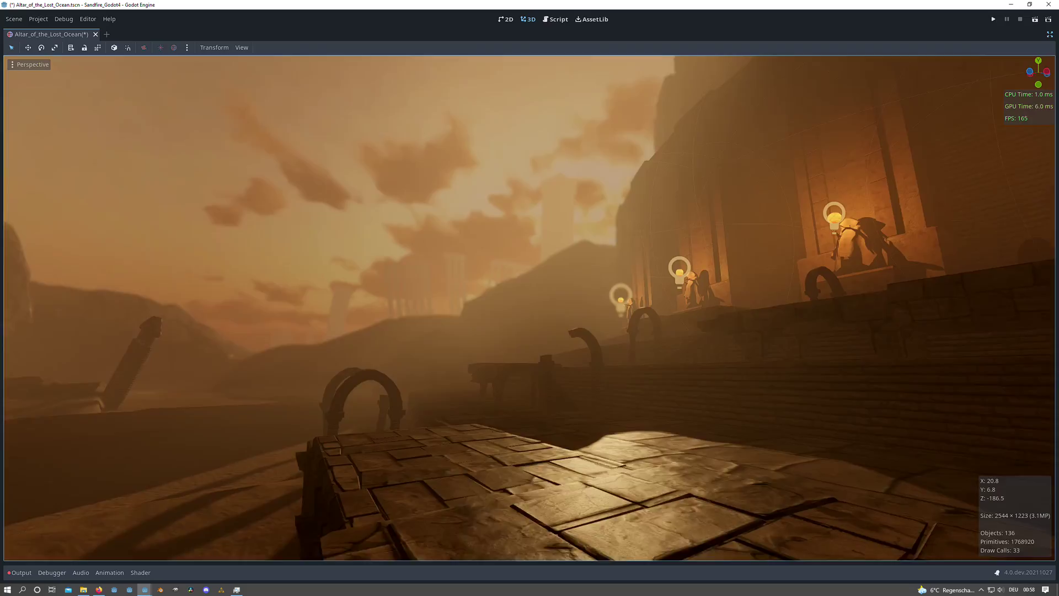
{"action": "key", "text": "w"}
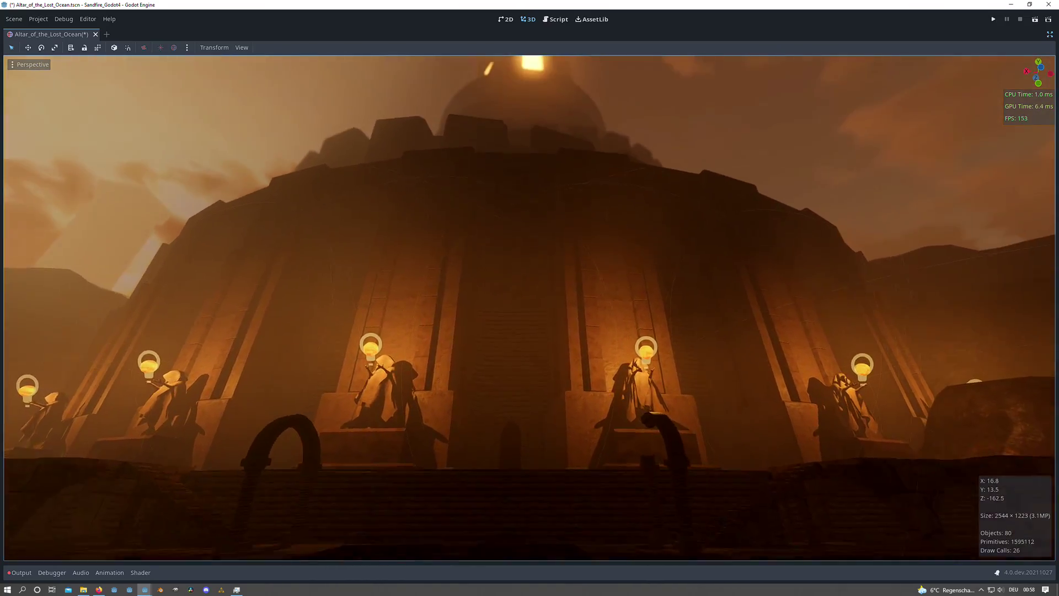
{"action": "key", "text": "w"}
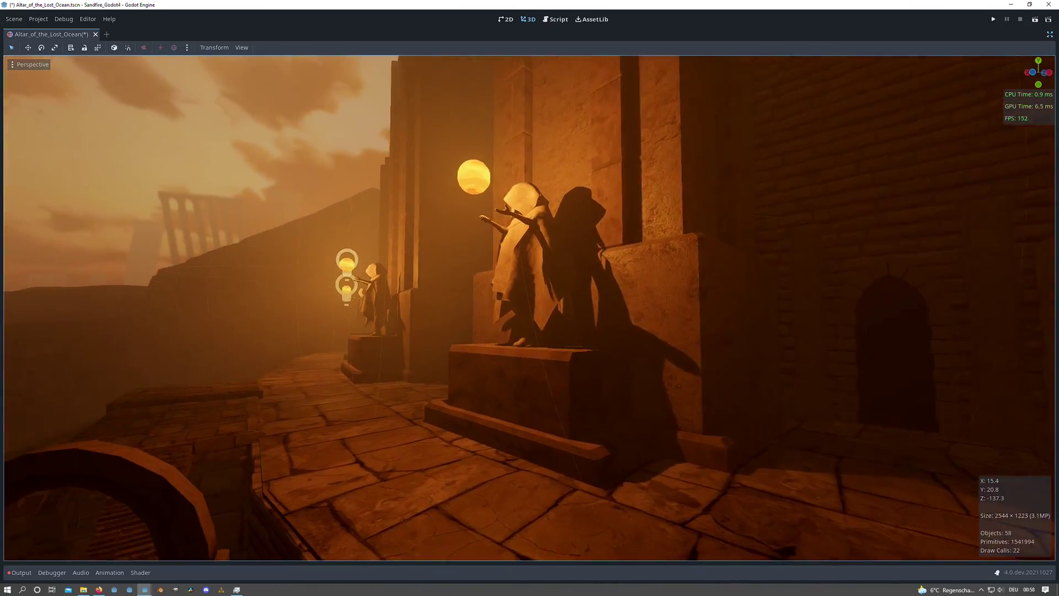
{"action": "key", "text": "w"}
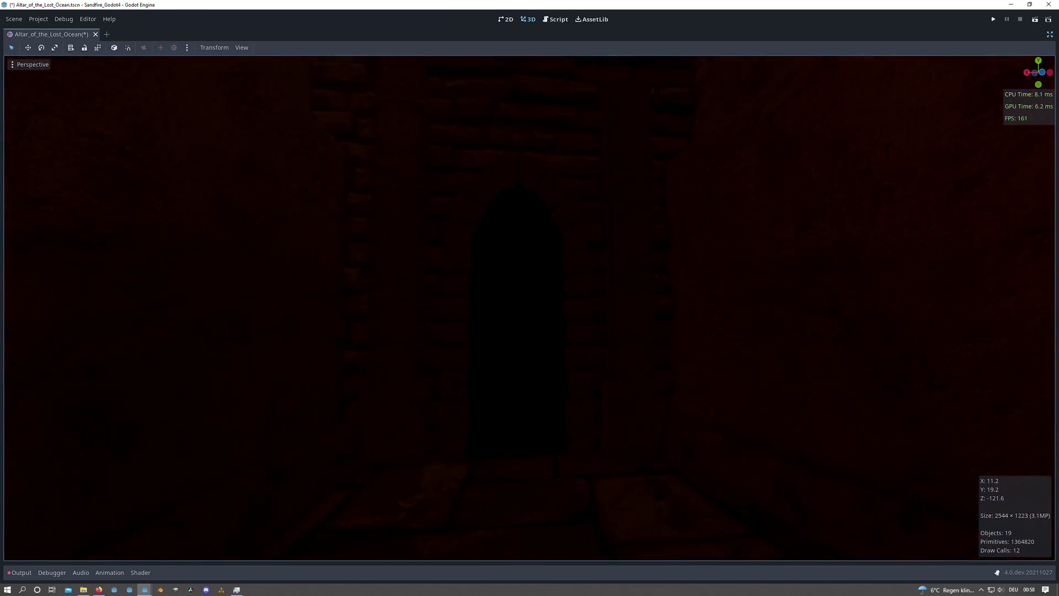
{"action": "right_click_drag", "start_coordinate": [529, 308], "coordinate": [411, 300]}
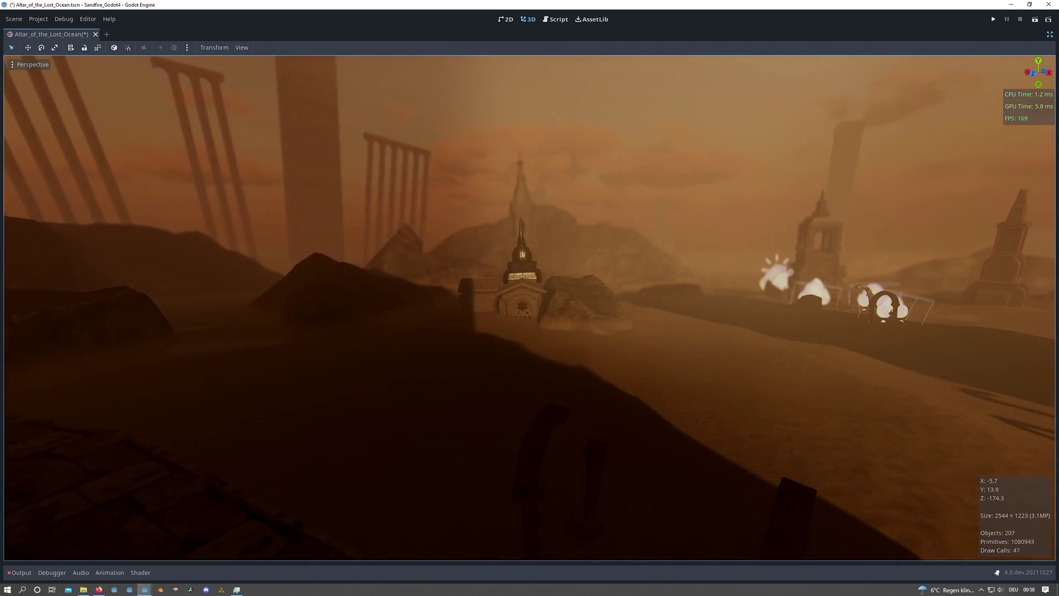